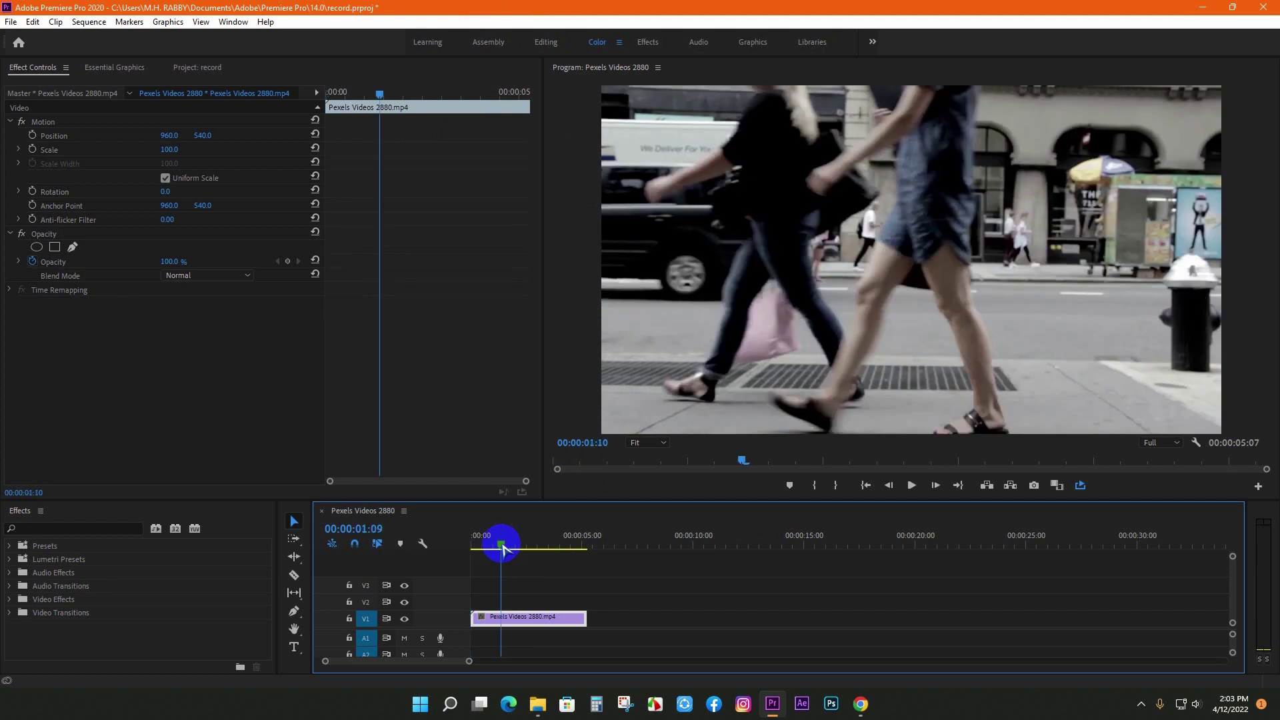
Look over the footage thumbnails in the project bin and return to the street clip's effect settings.
mouse_move(501, 547)
left_mouse_down()
mouse_move(480, 547)
mouse_move(505, 548)
mouse_move(494, 548)
left_mouse_up()
left_click(198, 66)
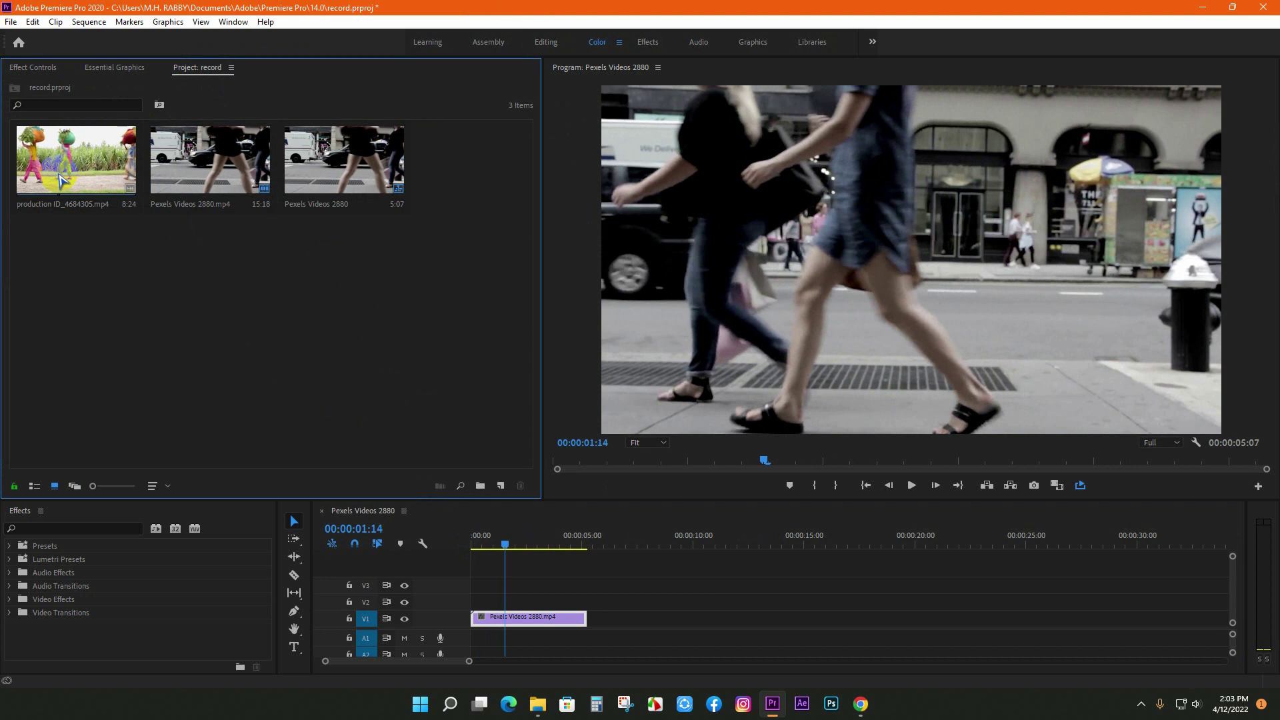
left_click(300, 200)
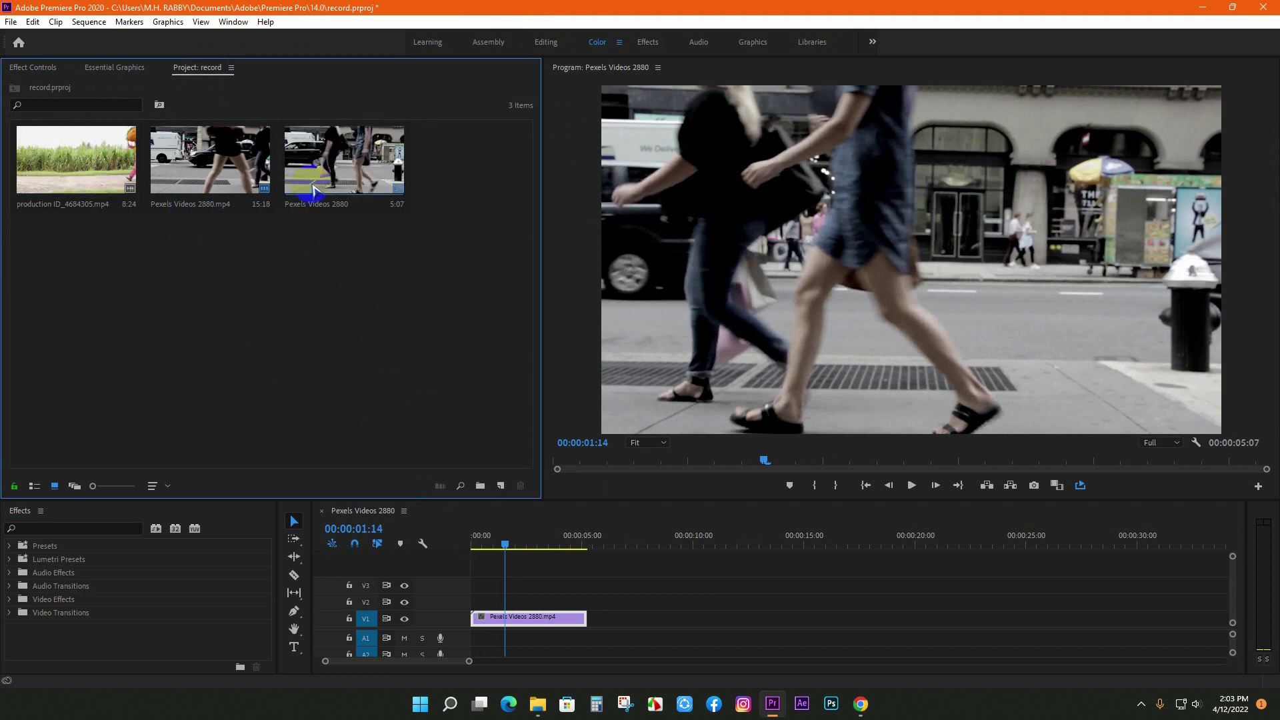
left_click(393, 189)
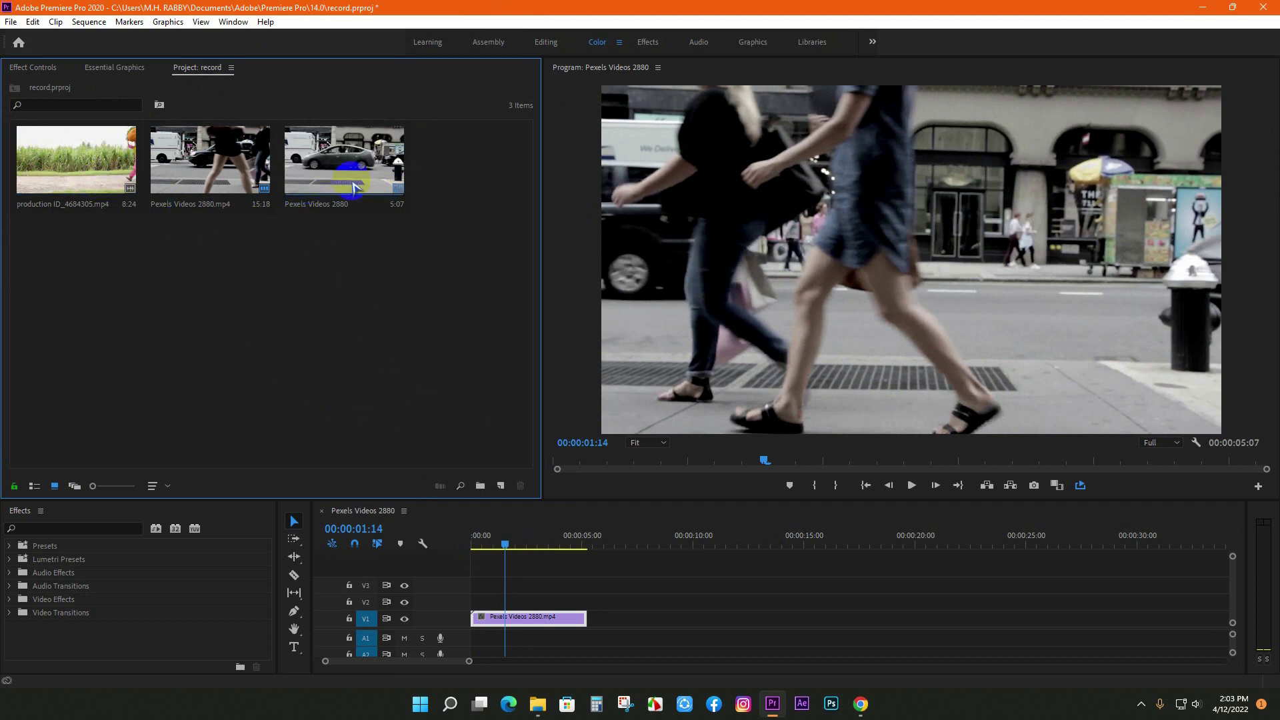
left_click(302, 190)
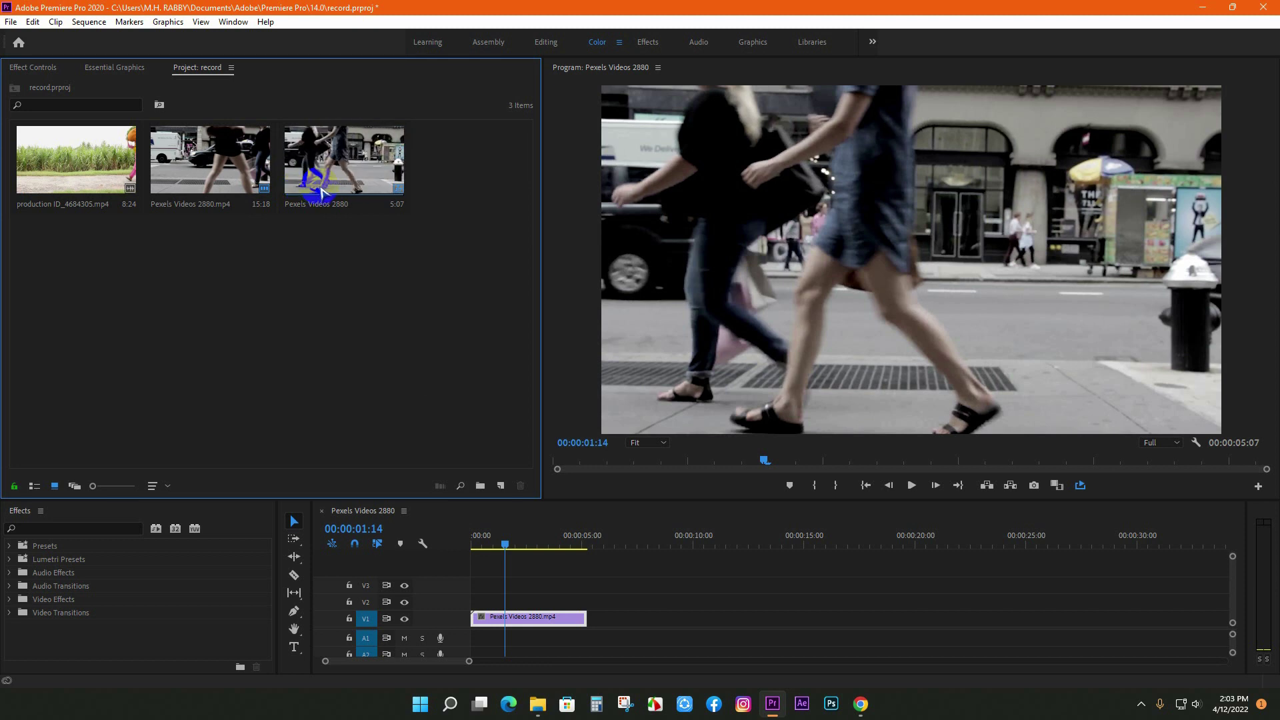
left_click(93, 180)
left_click(36, 75)
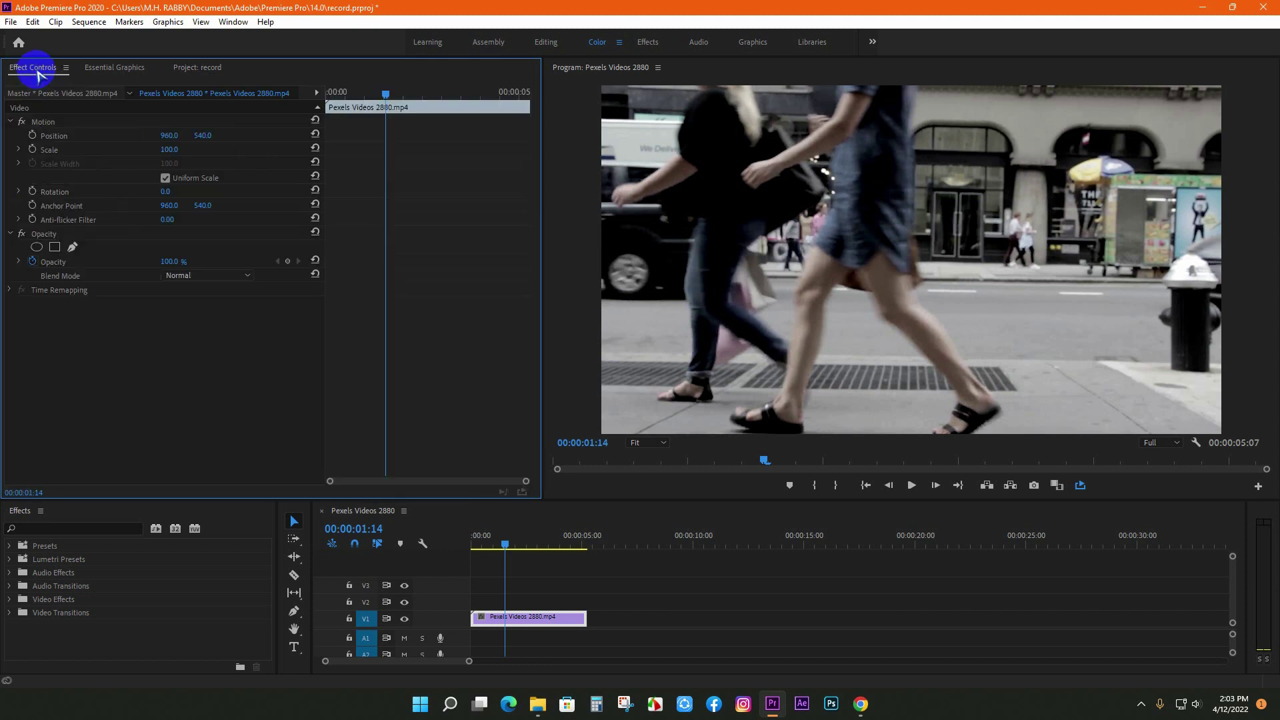
Add a new text layer at 00:00:01:22 above the street clip and replace its placeholder wording with "TEXT".
mouse_move(501, 550)
left_mouse_down()
mouse_move(517, 545)
mouse_move(491, 537)
mouse_move(522, 553)
mouse_move(511, 548)
left_mouse_up()
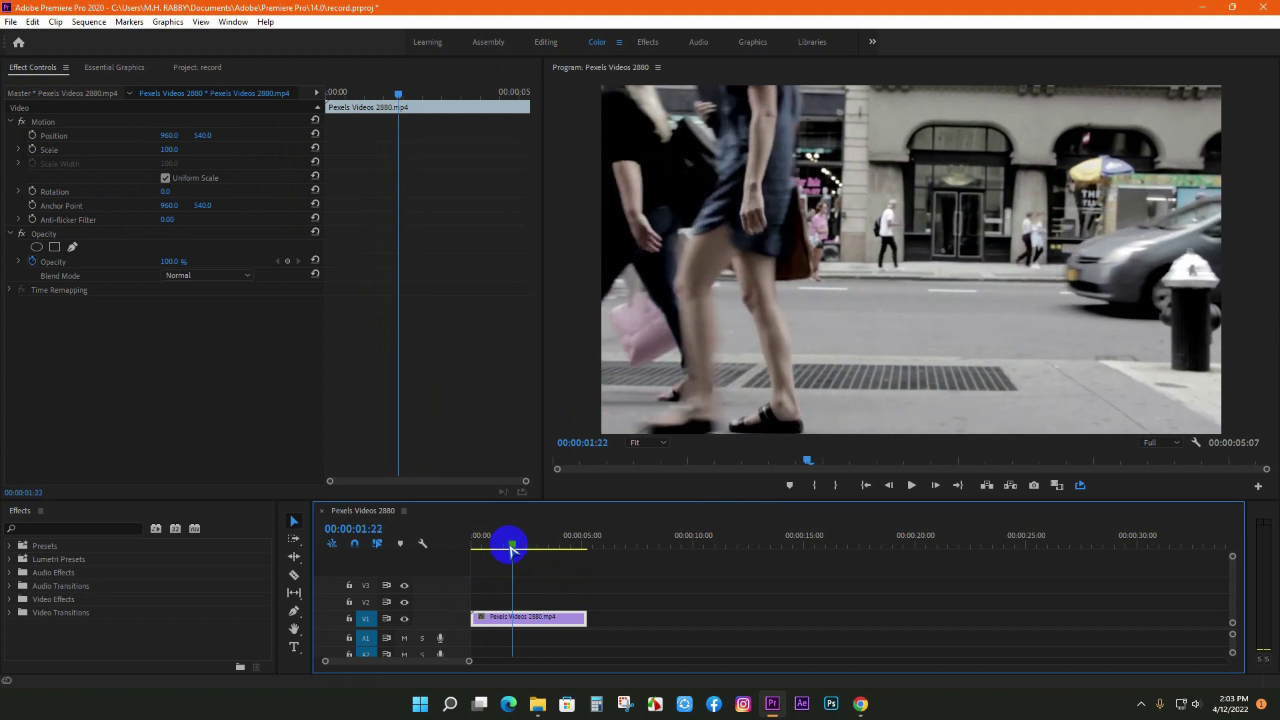
left_click(517, 604)
left_click(522, 620)
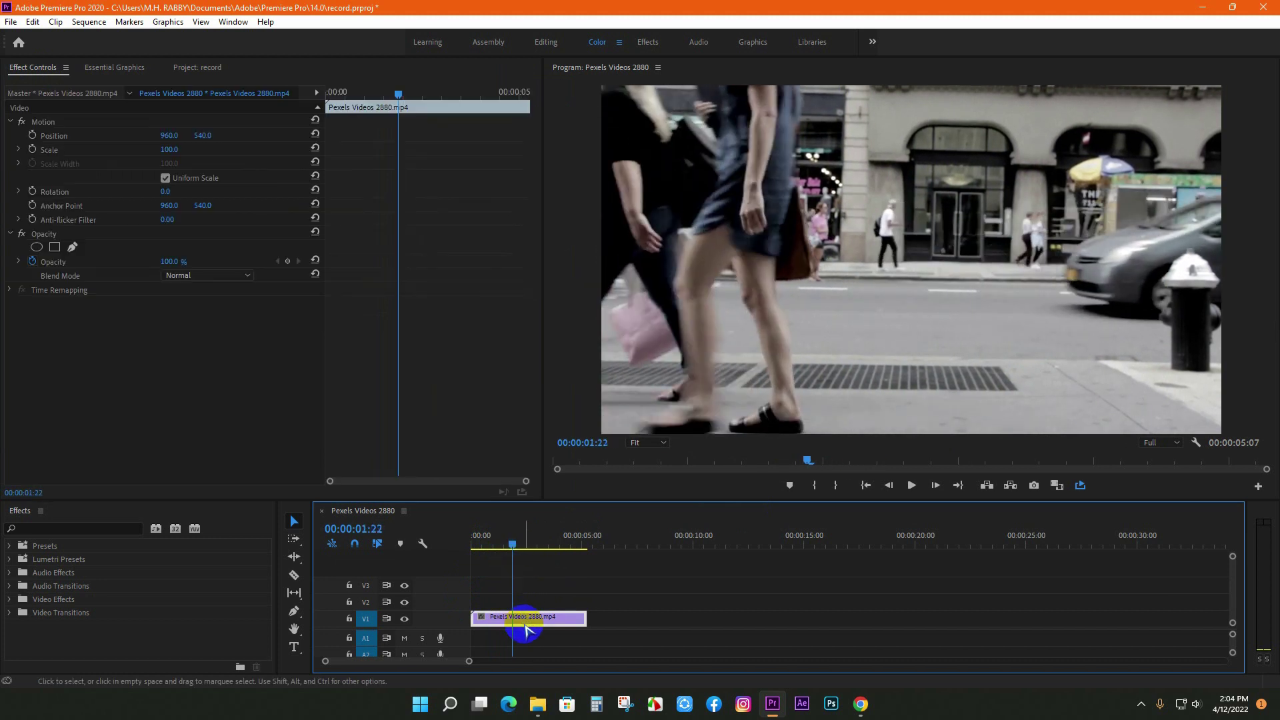
left_click(167, 22)
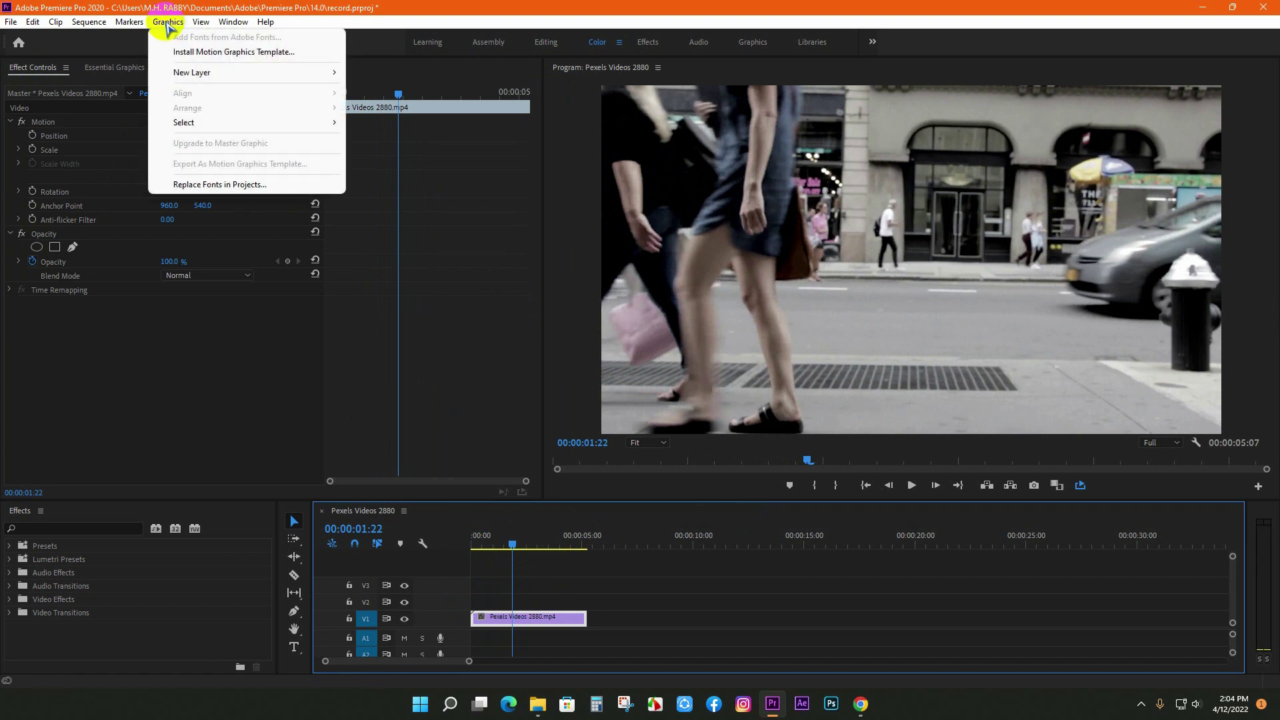
mouse_move(200, 73)
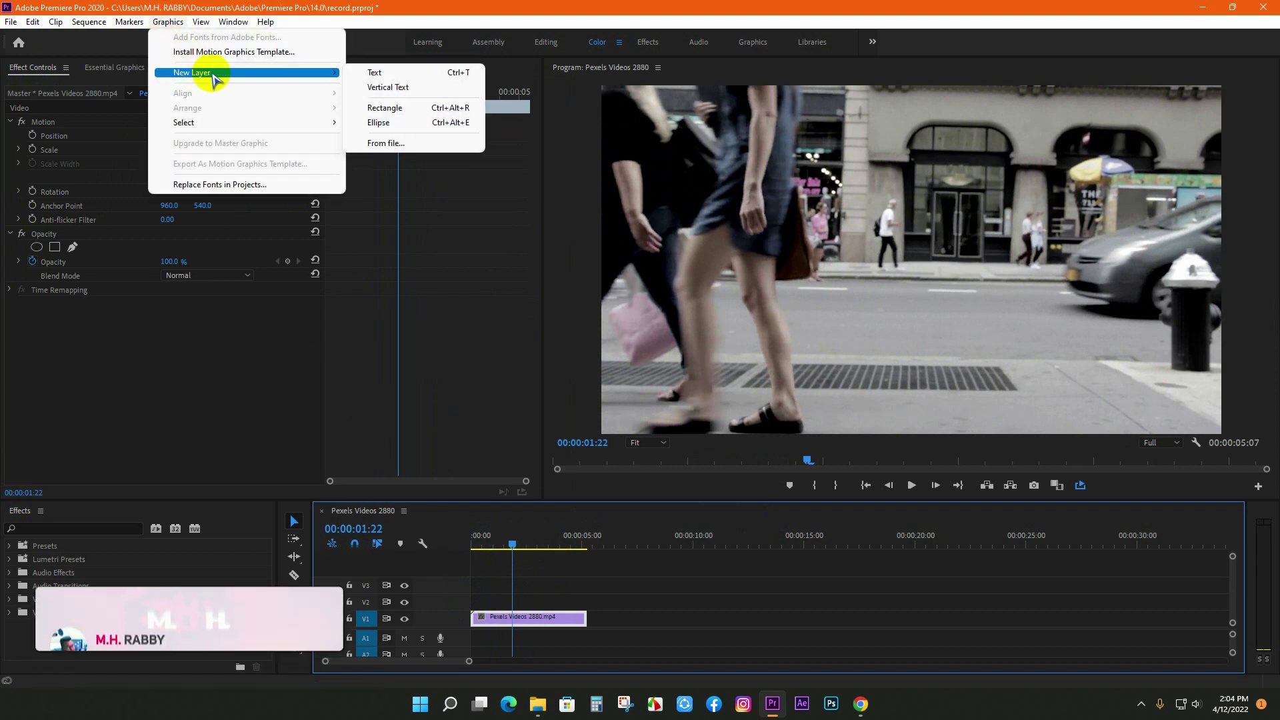
left_click(382, 73)
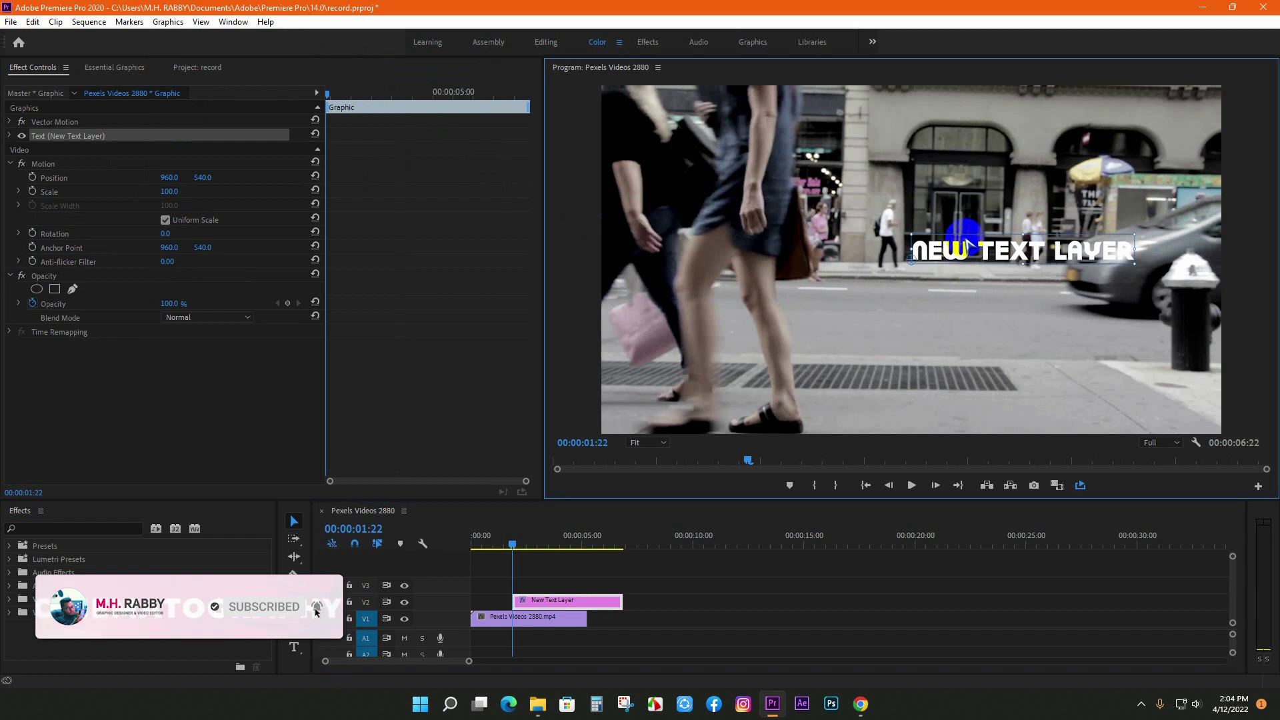
double_click(968, 248)
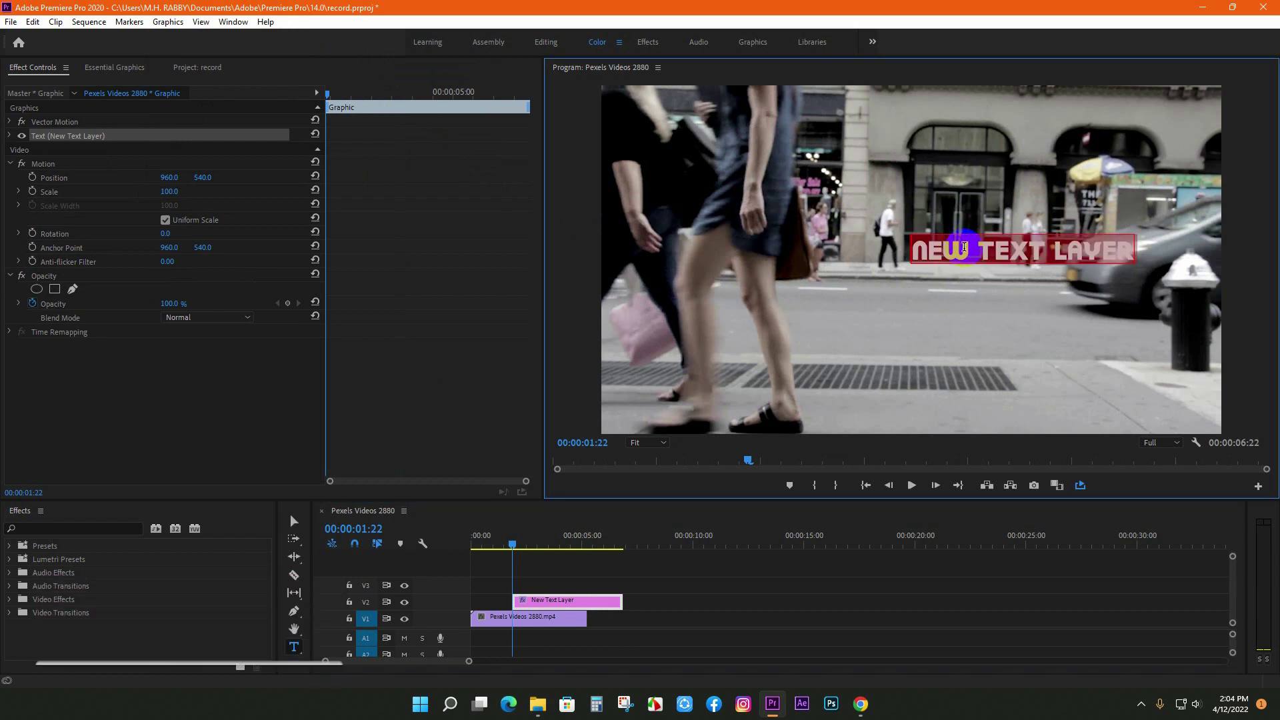
type("TEXT")
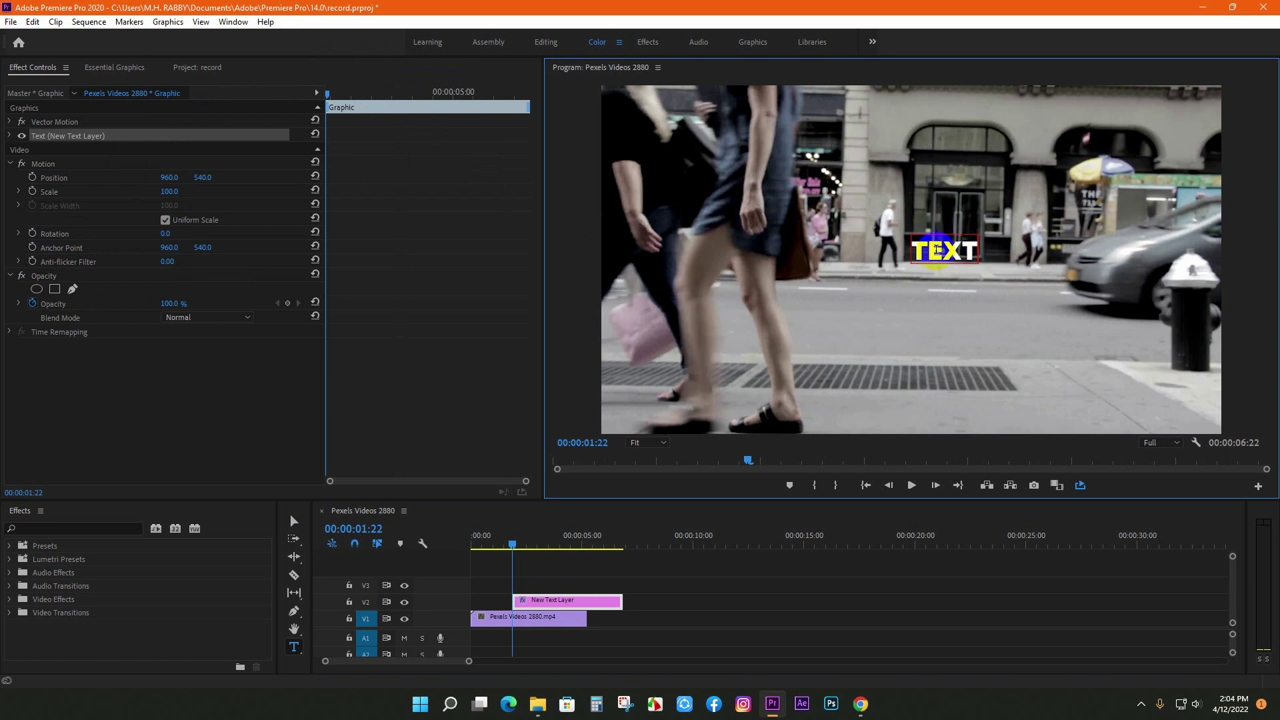
Scale the text to 302% and place it horizontally centred, slightly below mid-frame, at about 645.5, 761.8.
double_click(931, 252)
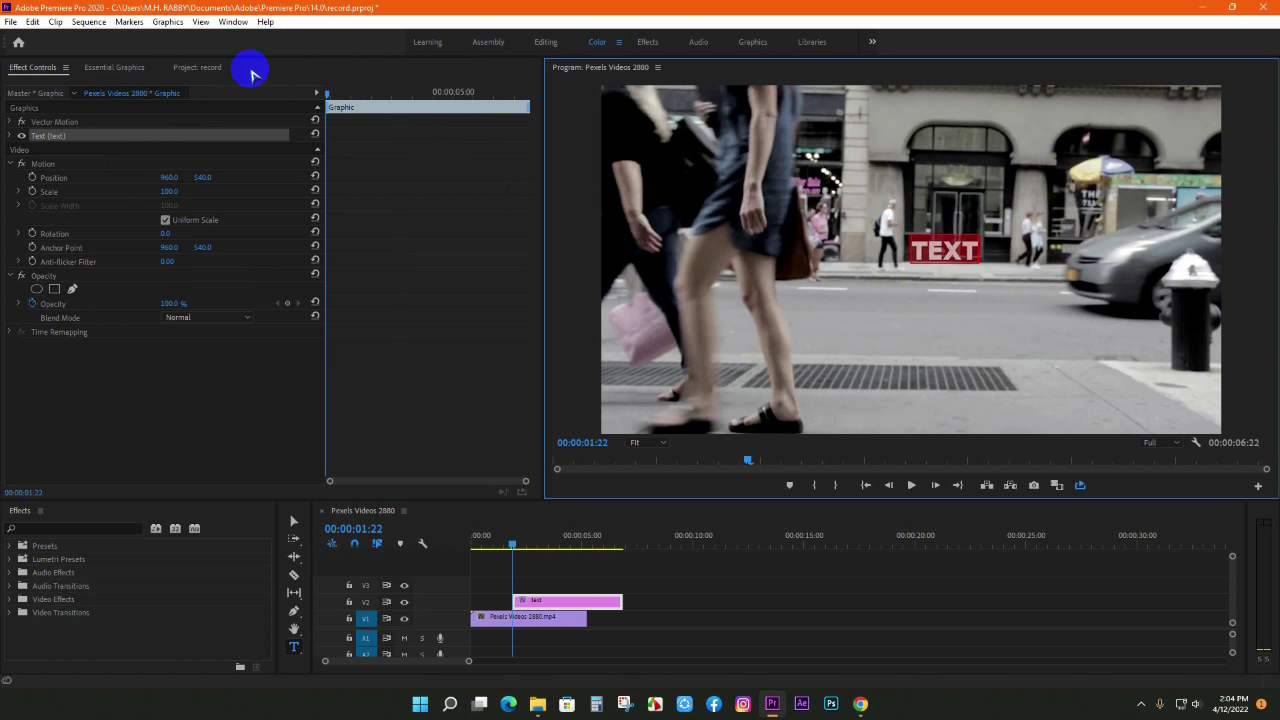
left_click(114, 68)
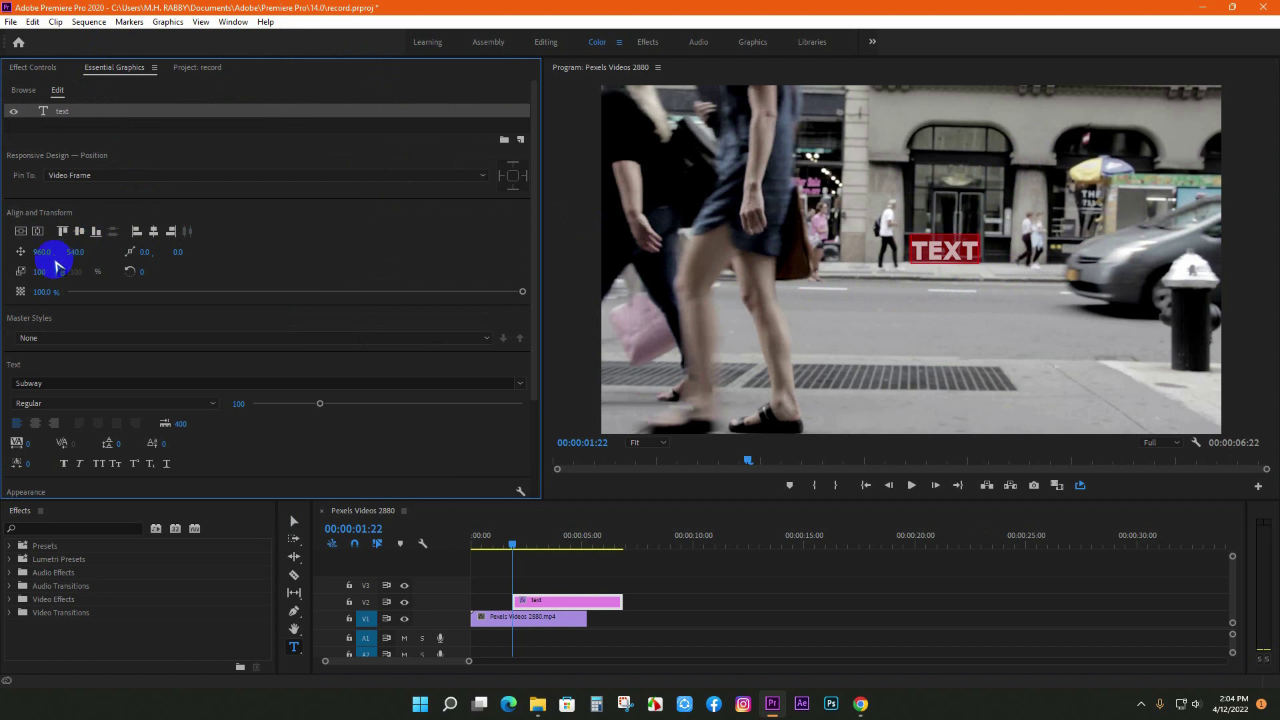
left_click_drag(41, 246, 22, 235)
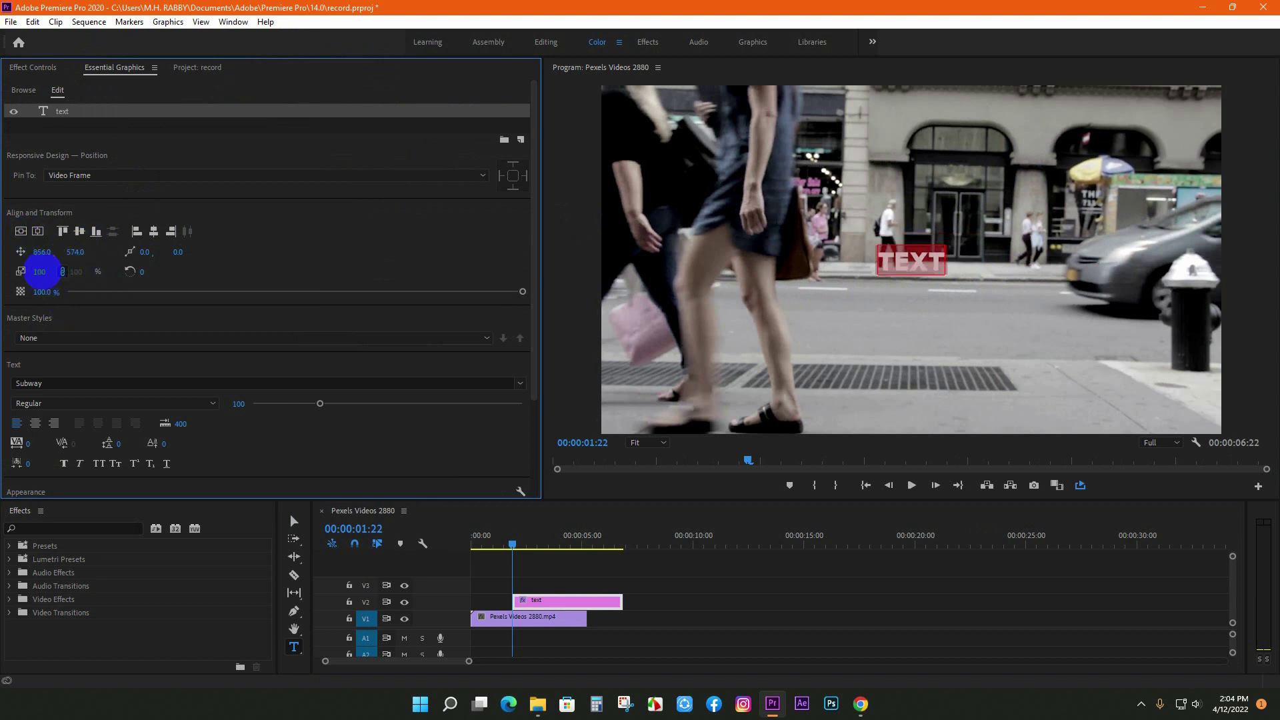
left_click_drag(40, 272, 198, 298)
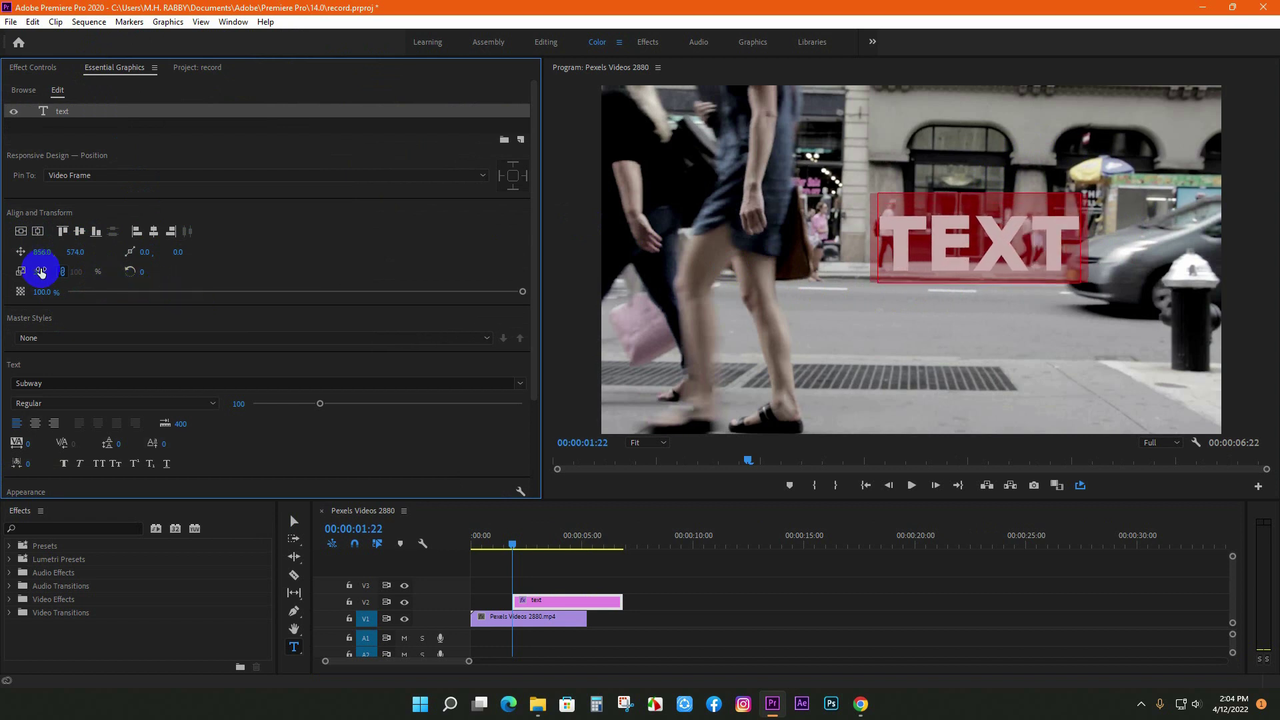
left_click(37, 232)
left_click(25, 231)
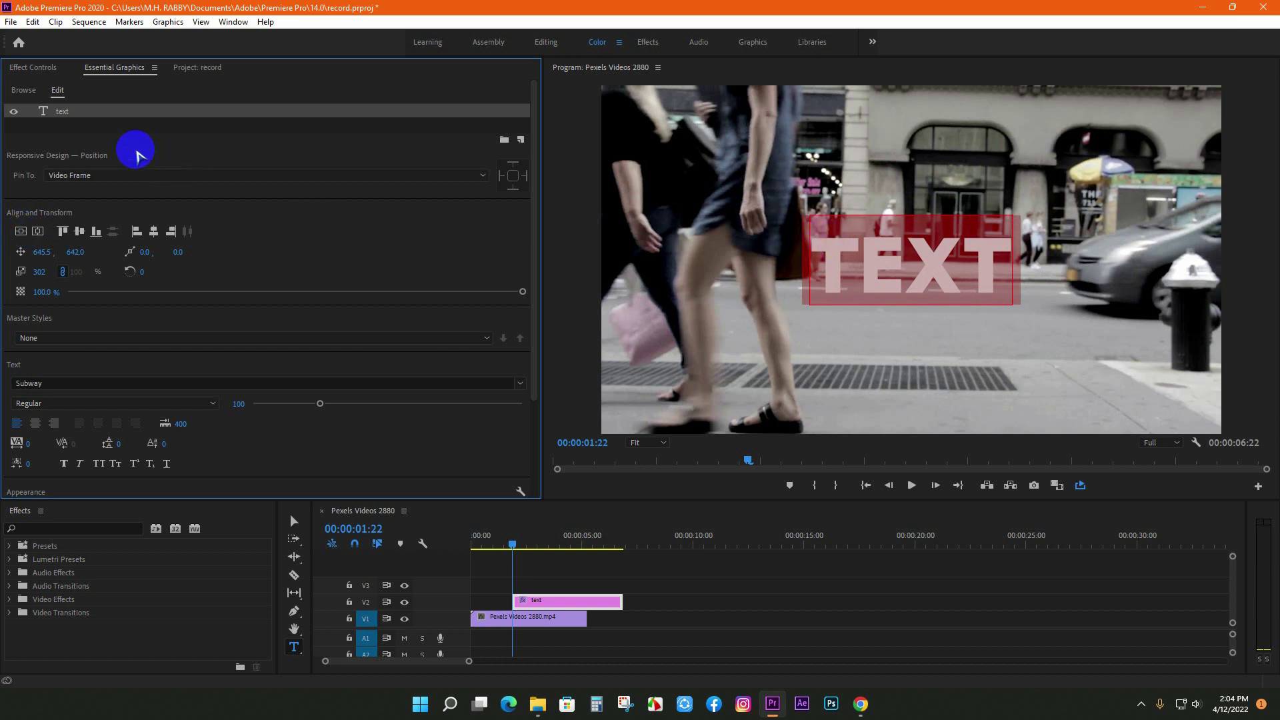
left_click(294, 521)
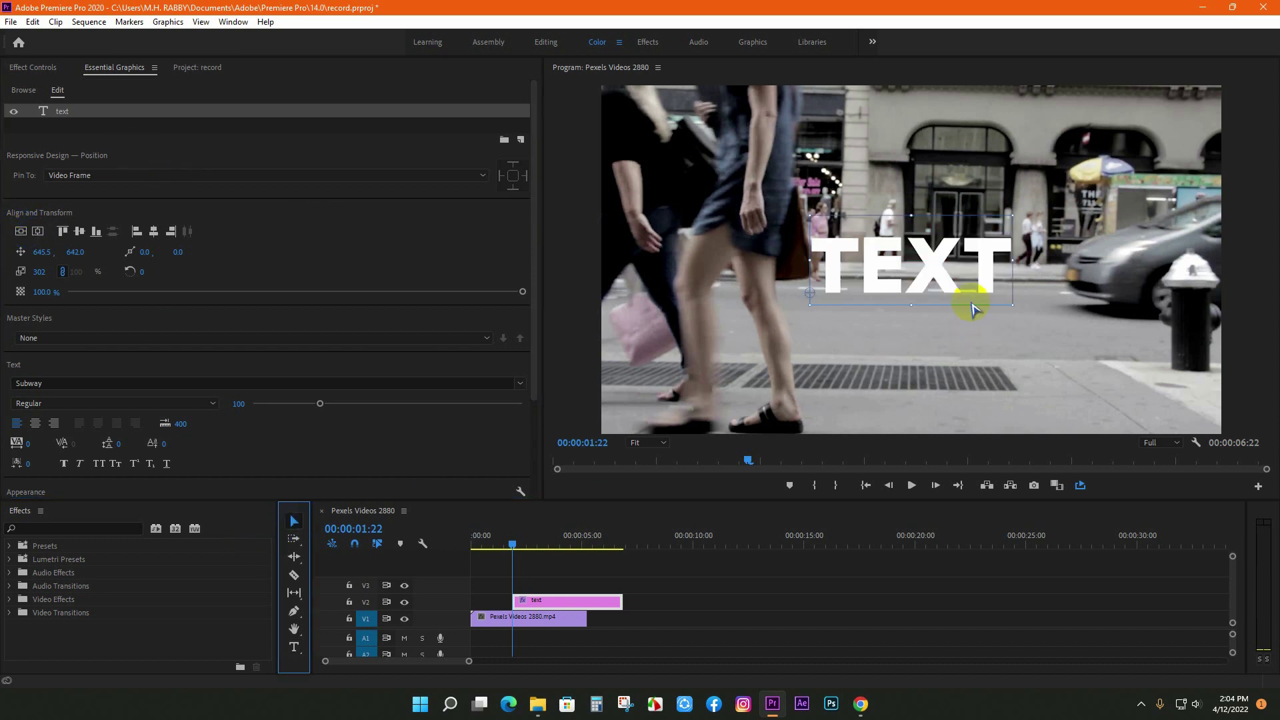
left_click_drag(895, 262, 901, 298)
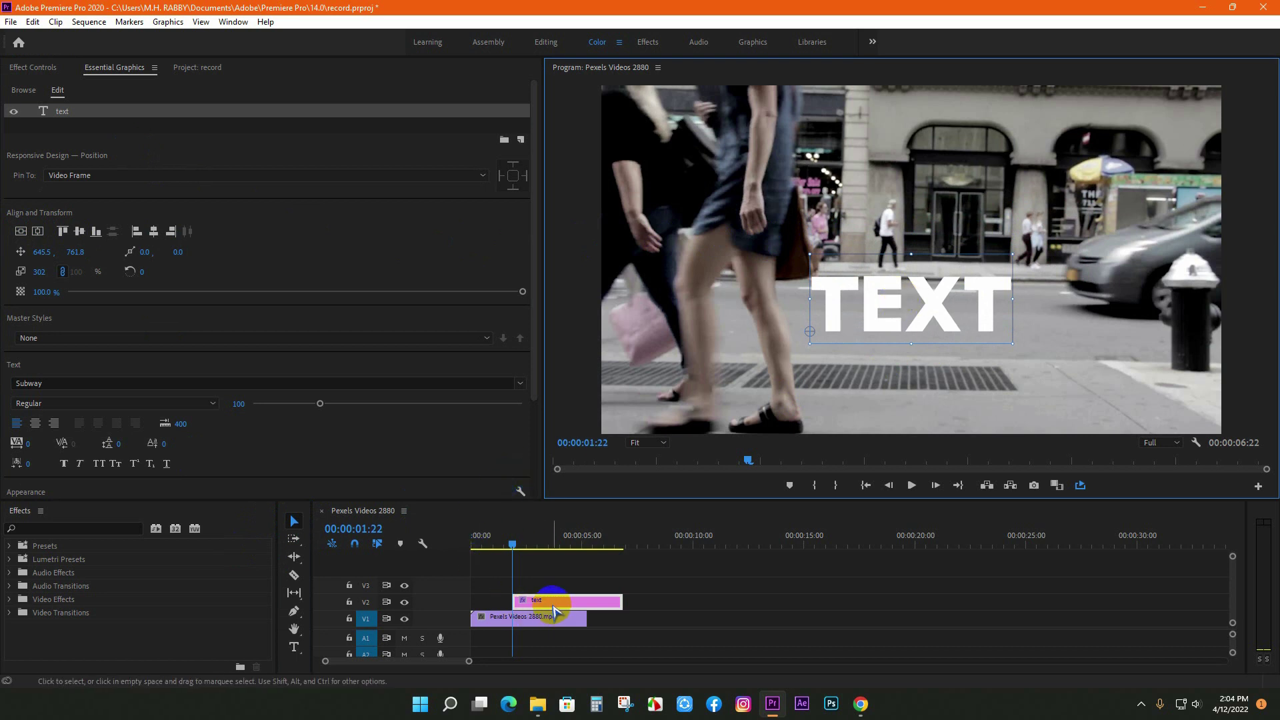
Move the text clip to the start of the sequence and extend its end to match the street clip below.
left_click_drag(553, 608, 502, 608)
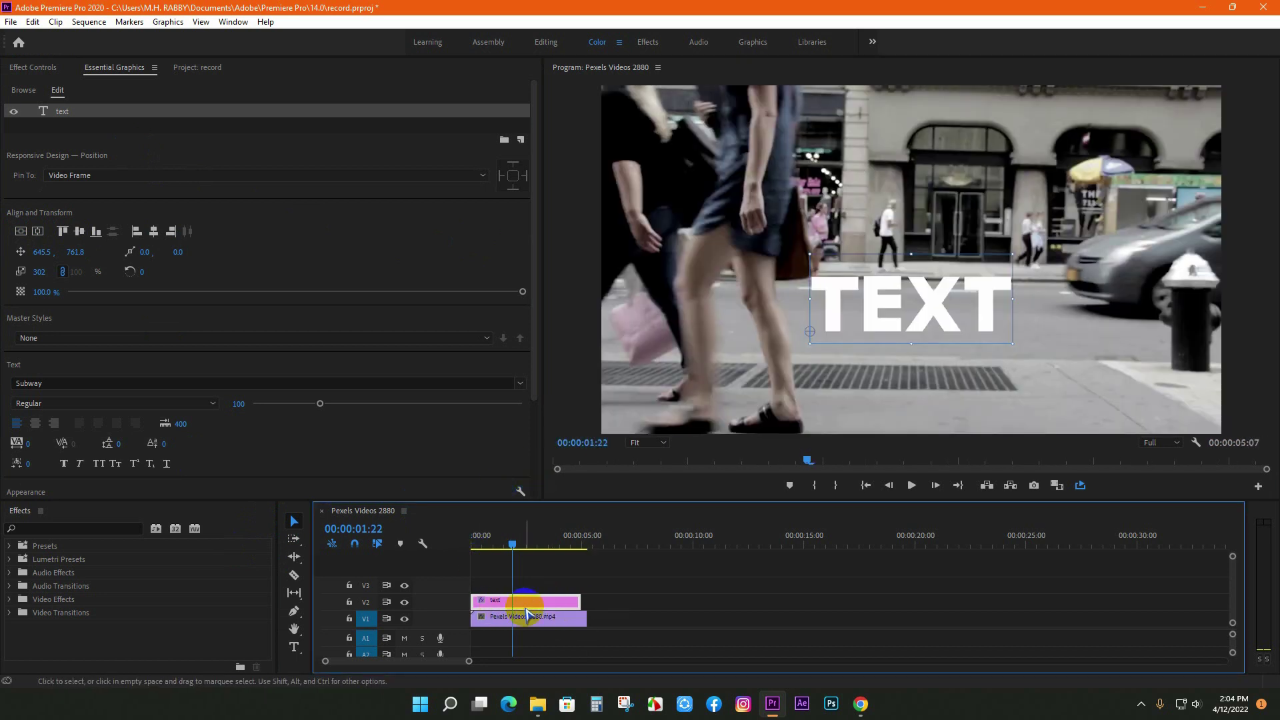
left_click_drag(581, 608, 587, 609)
left_click(563, 602)
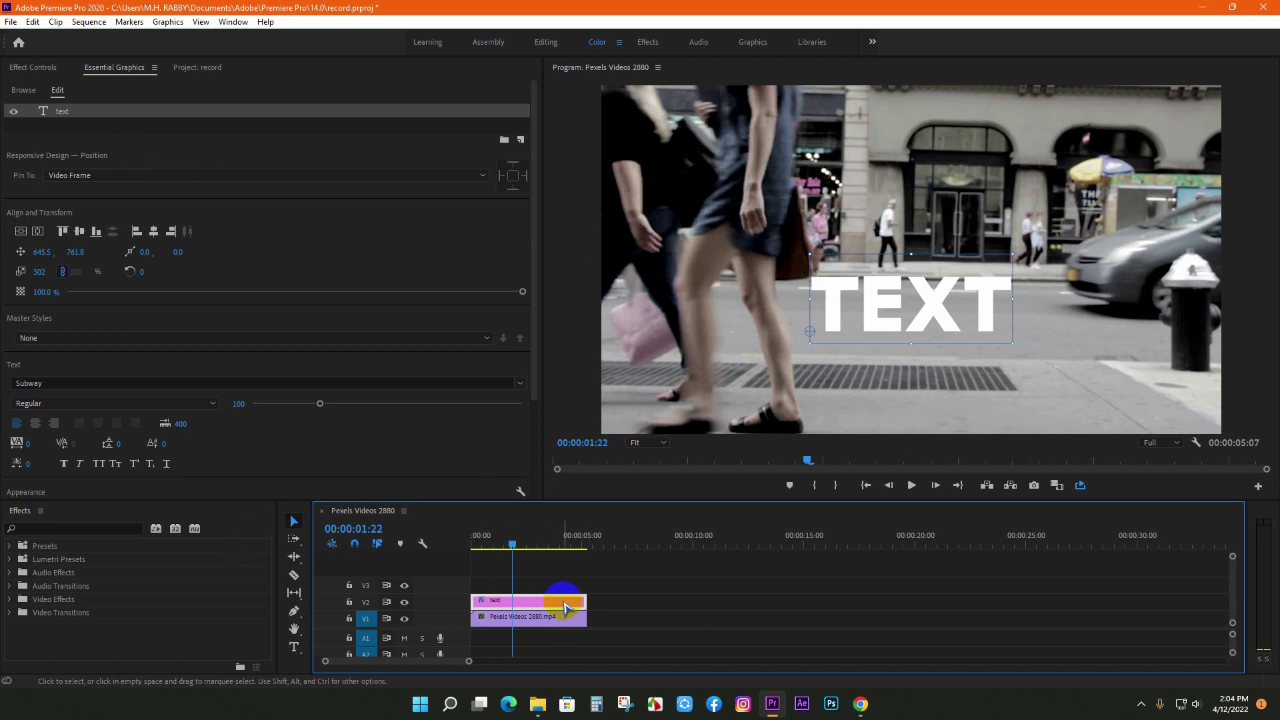
At 00:00:01:04, draw a four-point opacity mask on the text clip behind the bare-legged pedestrian's trailing leg and start keyframing the mask path.
key("=")
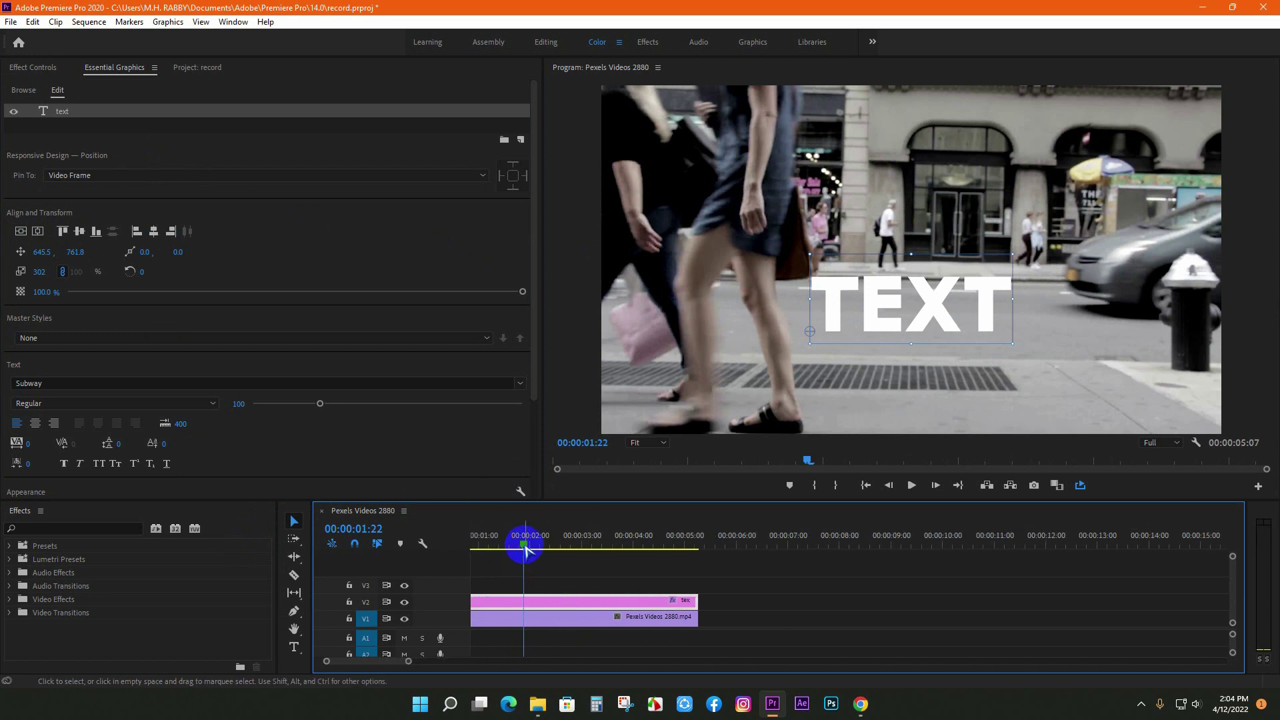
mouse_move(523, 543)
left_mouse_down()
mouse_move(484, 530)
mouse_move(501, 536)
left_mouse_up()
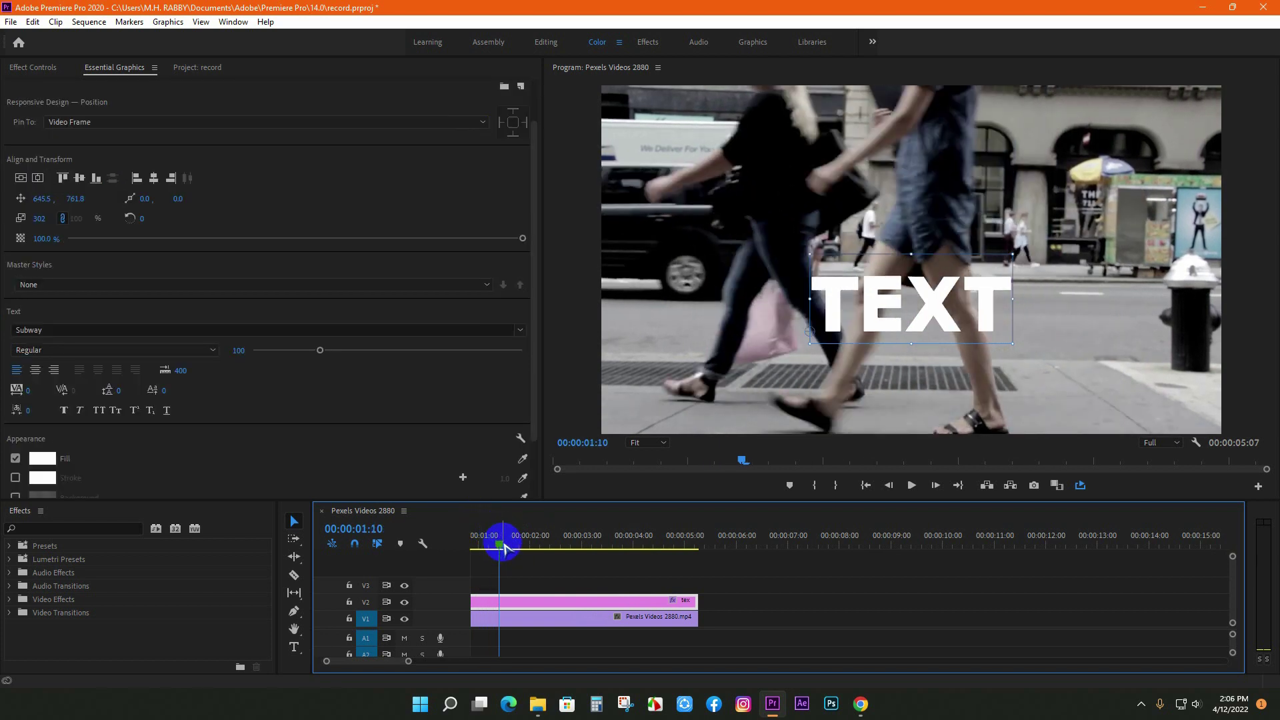
scroll(229, 447, "down", 3)
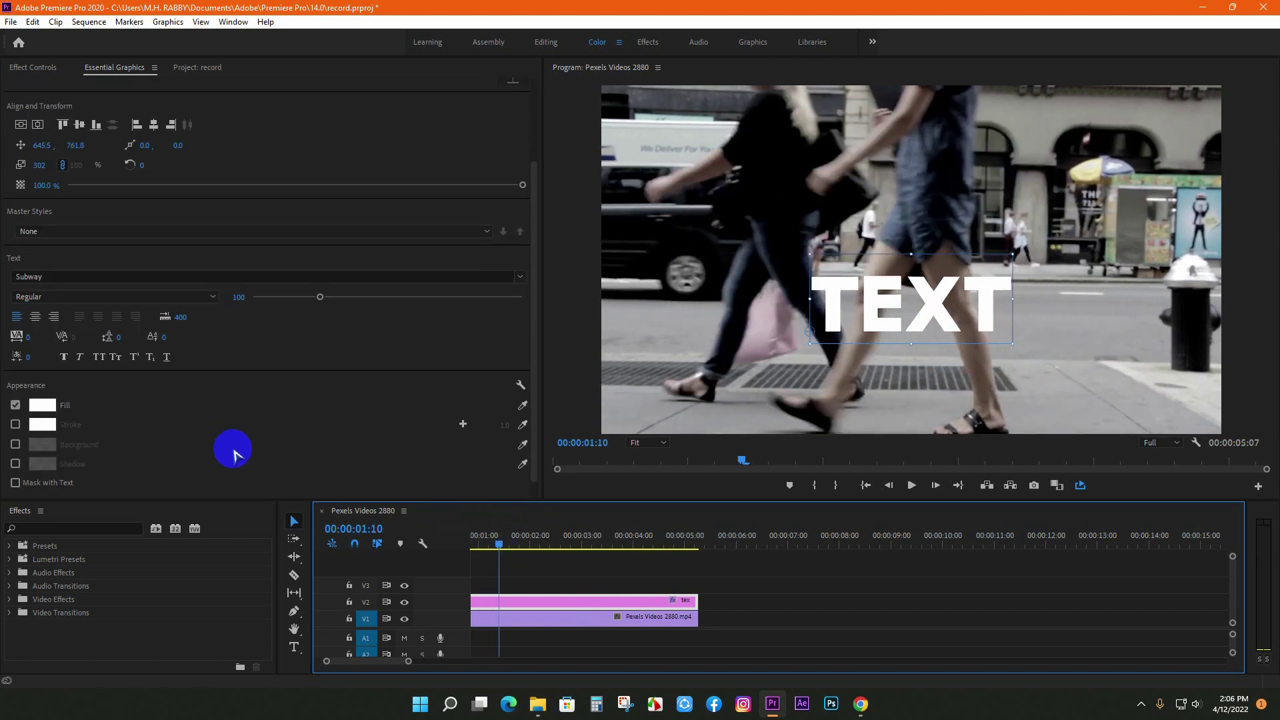
left_click(45, 68)
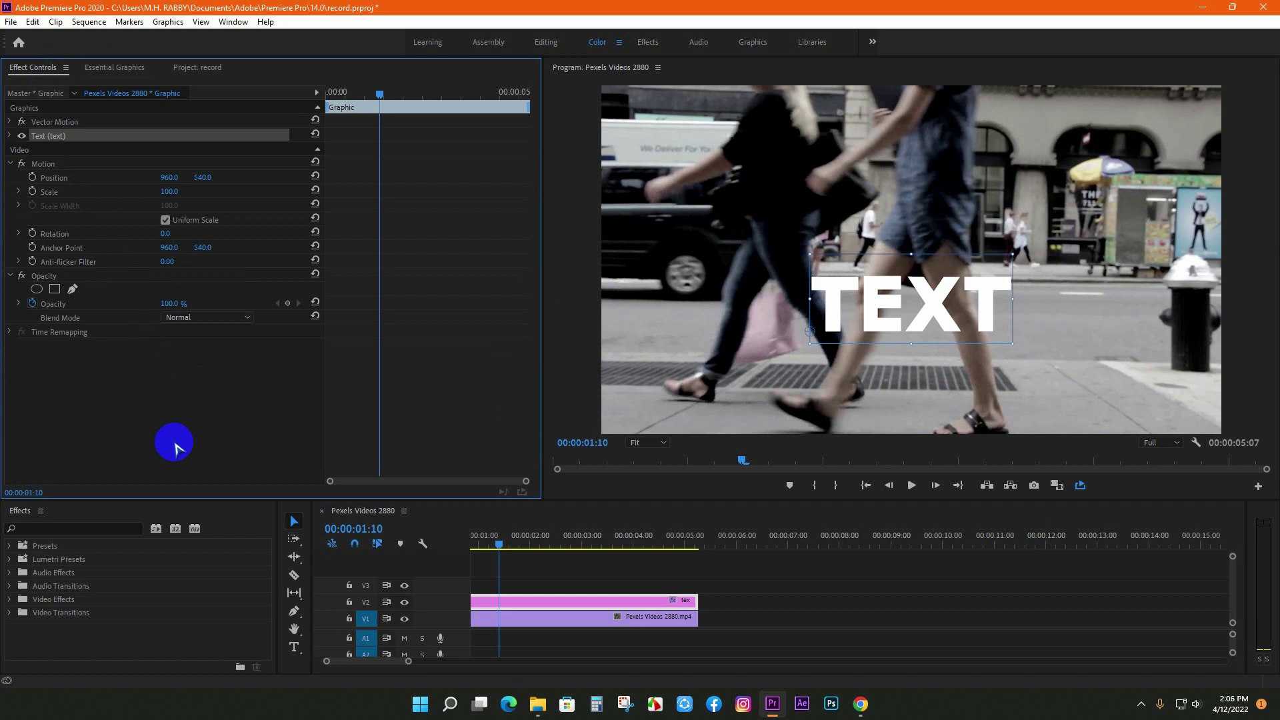
left_click(503, 547)
left_click_drag(503, 547, 485, 542)
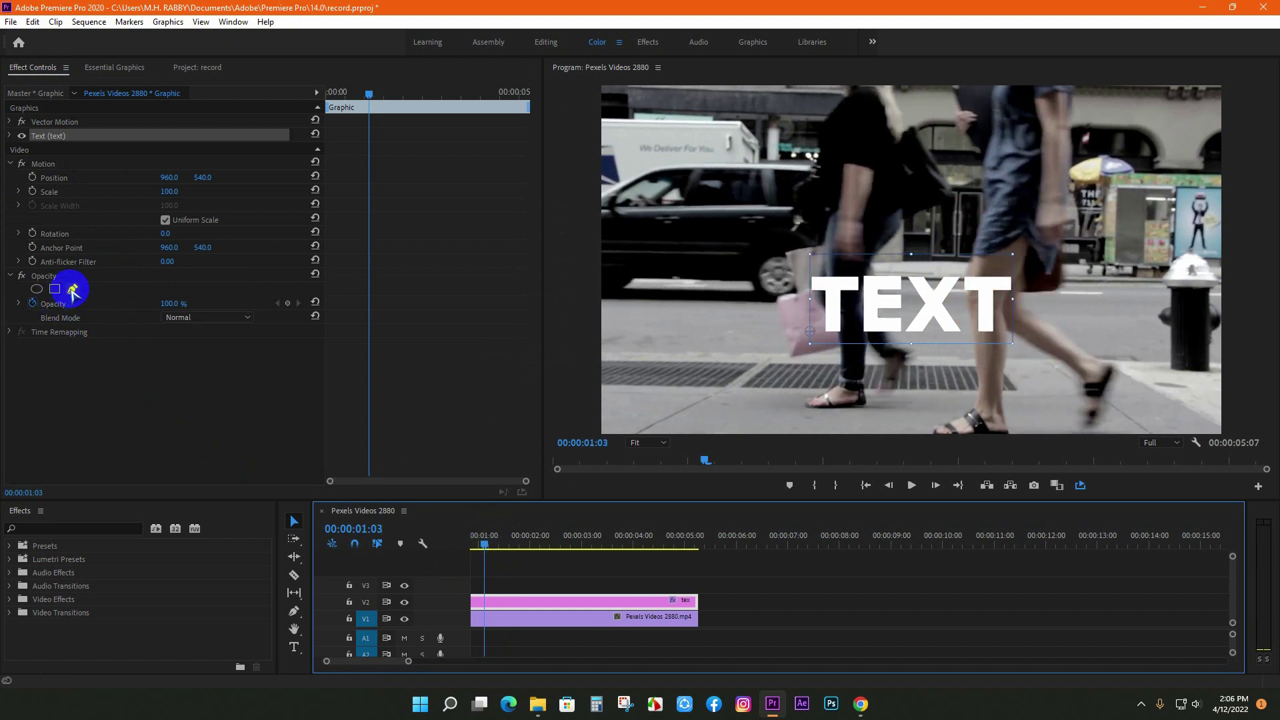
left_click(72, 289)
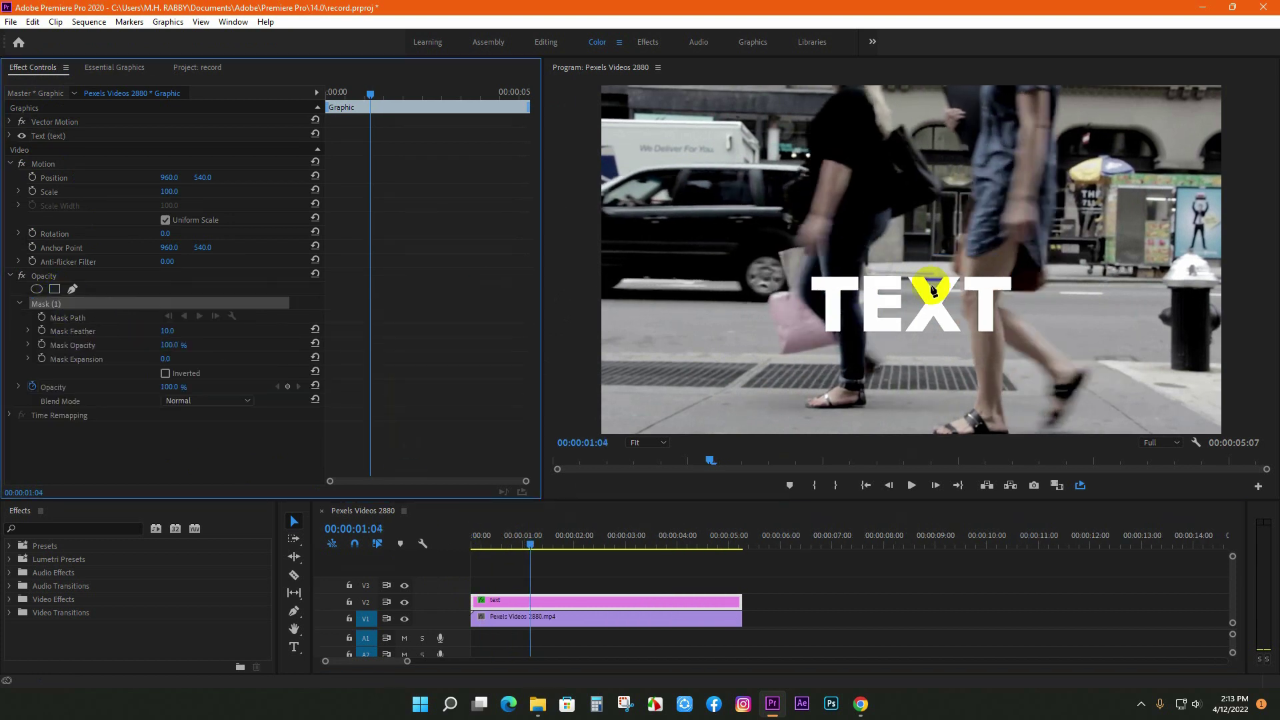
left_click(1078, 279)
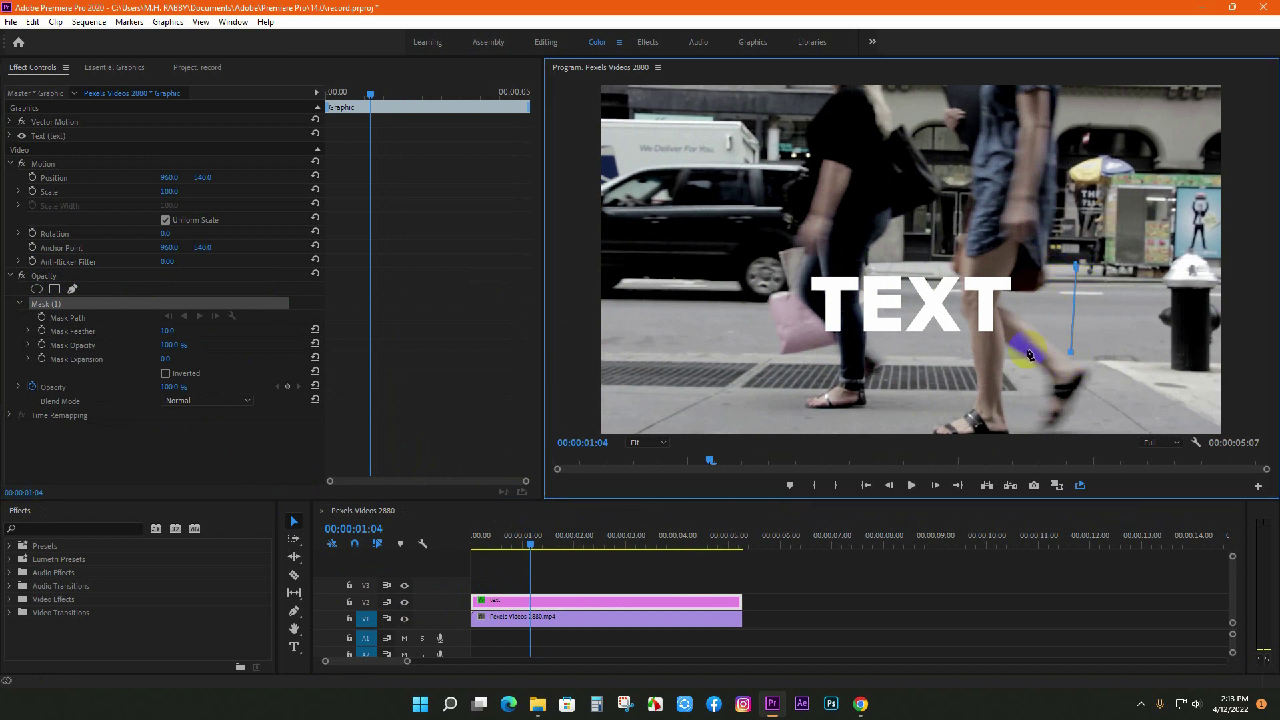
left_click(1075, 266)
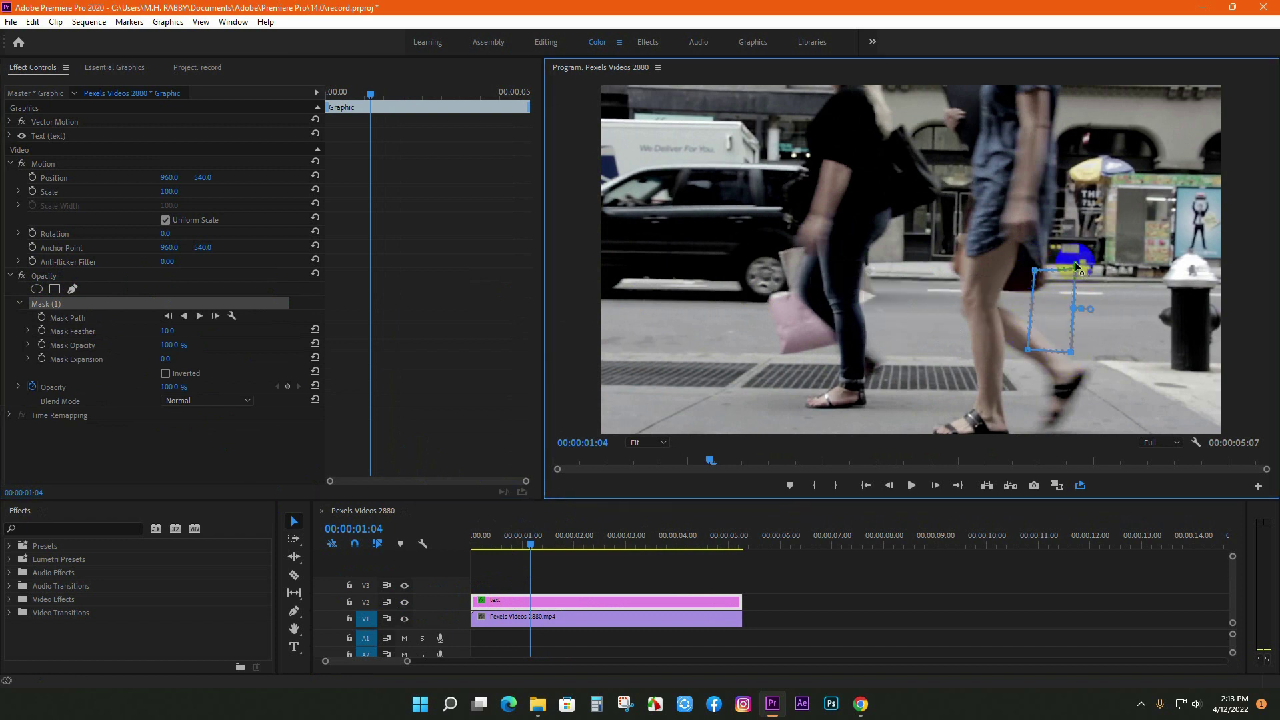
left_click(42, 318)
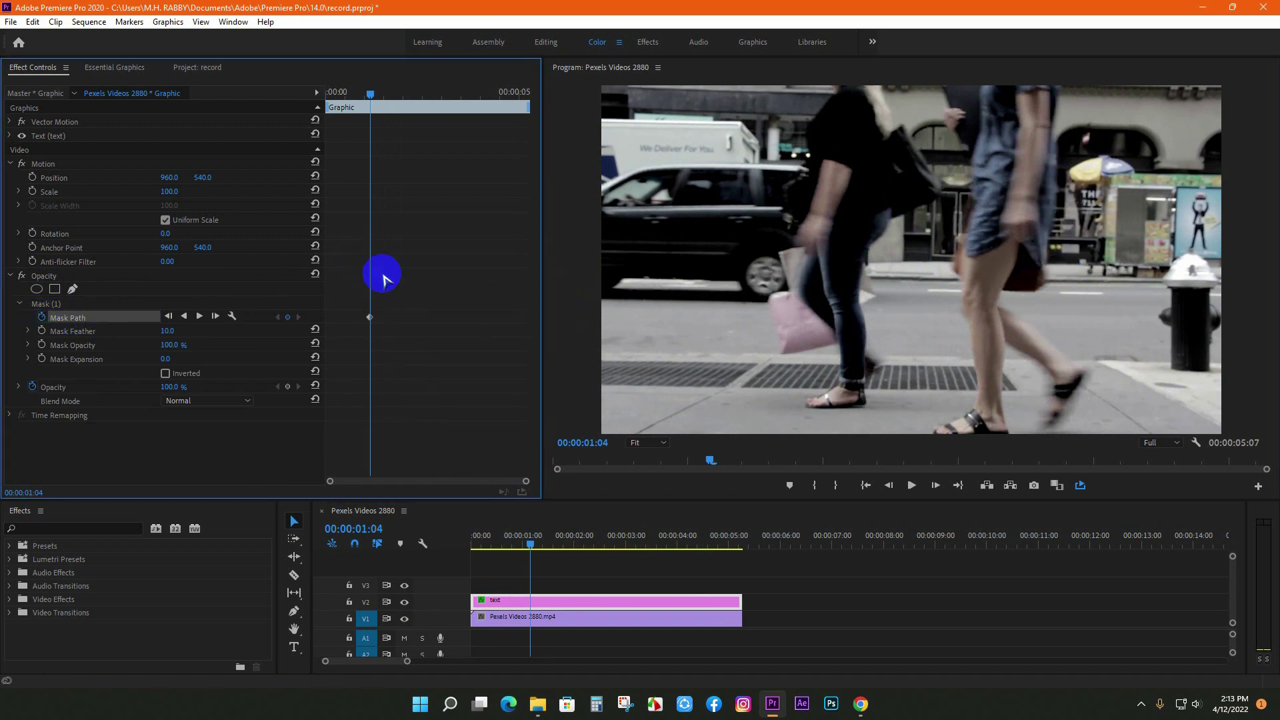
At 00:00:01:05, reshape the text mask along the pedestrian's bag and trailing leg, adding points around the bag's lower edge.
left_click(644, 442)
left_click(648, 531)
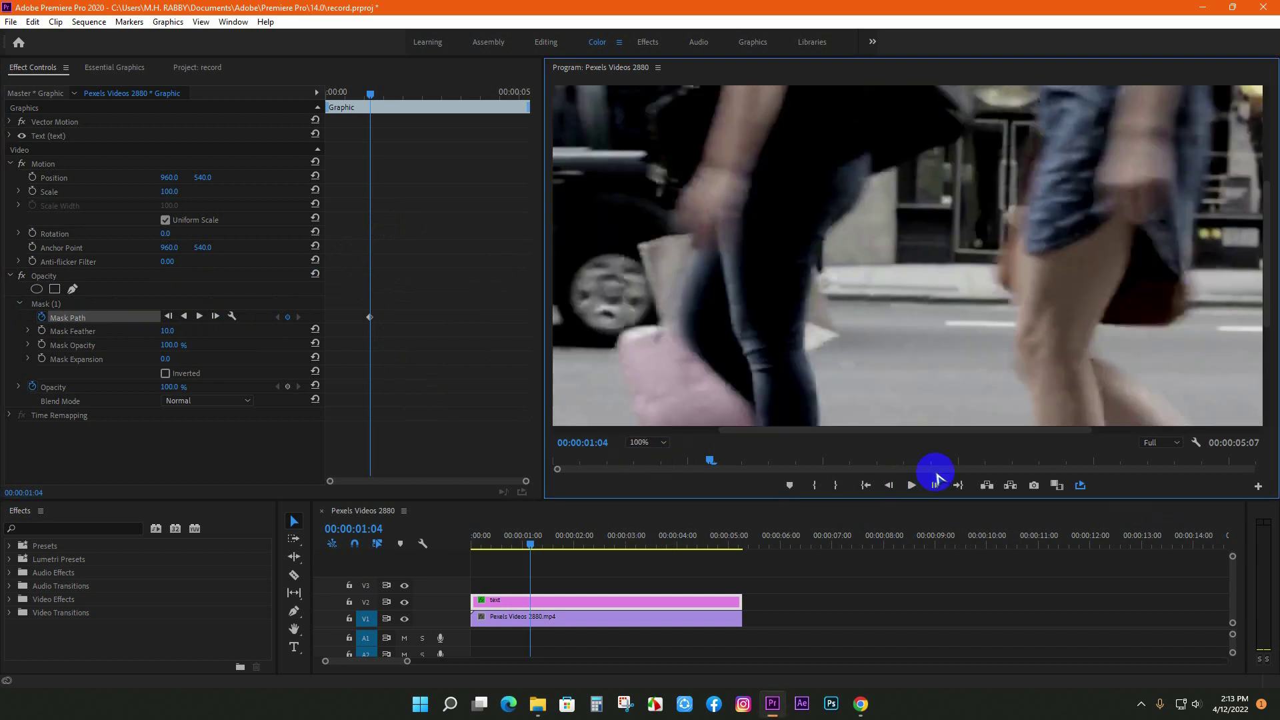
left_click_drag(1270, 241, 1271, 293)
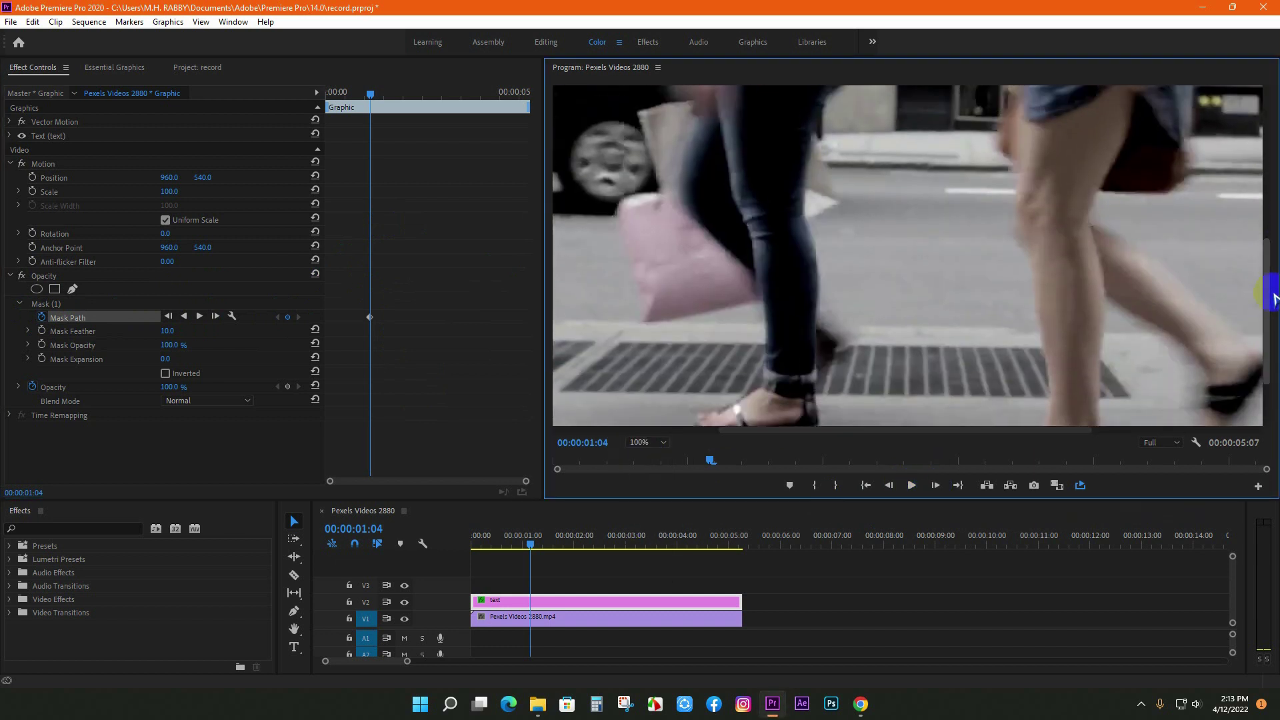
left_click_drag(890, 438, 1019, 437)
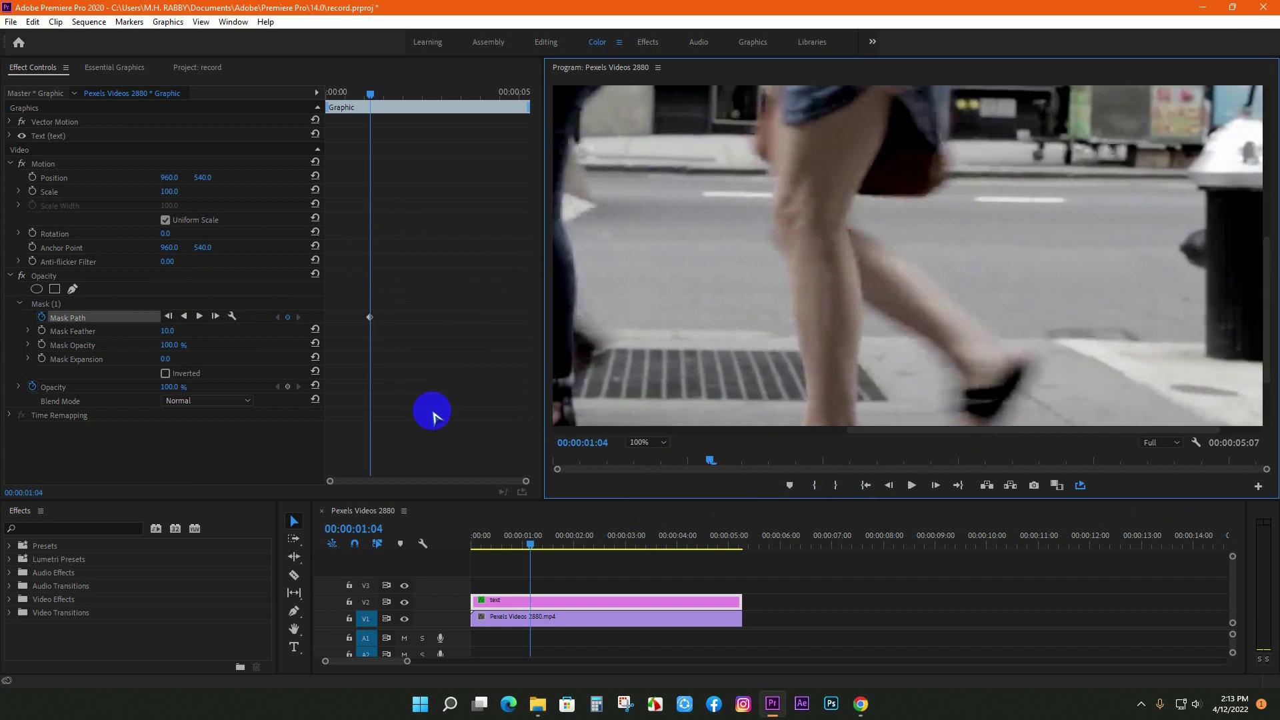
left_click(58, 306)
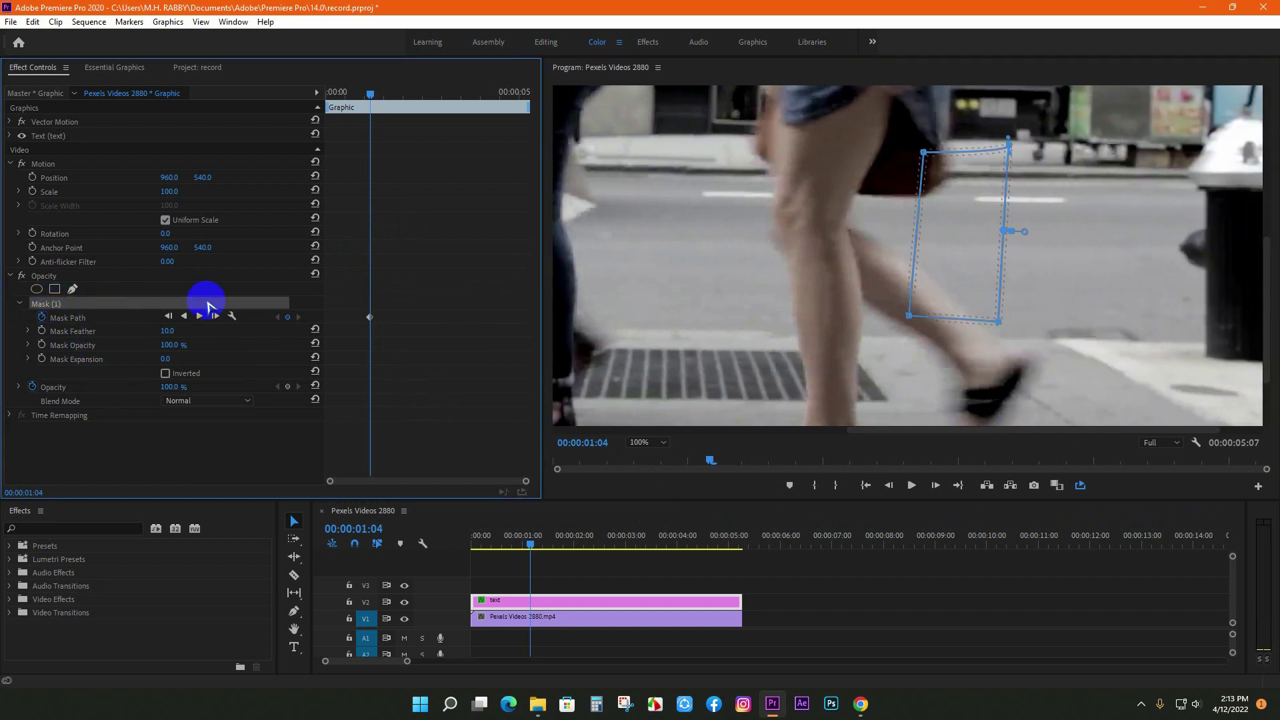
left_click(936, 485)
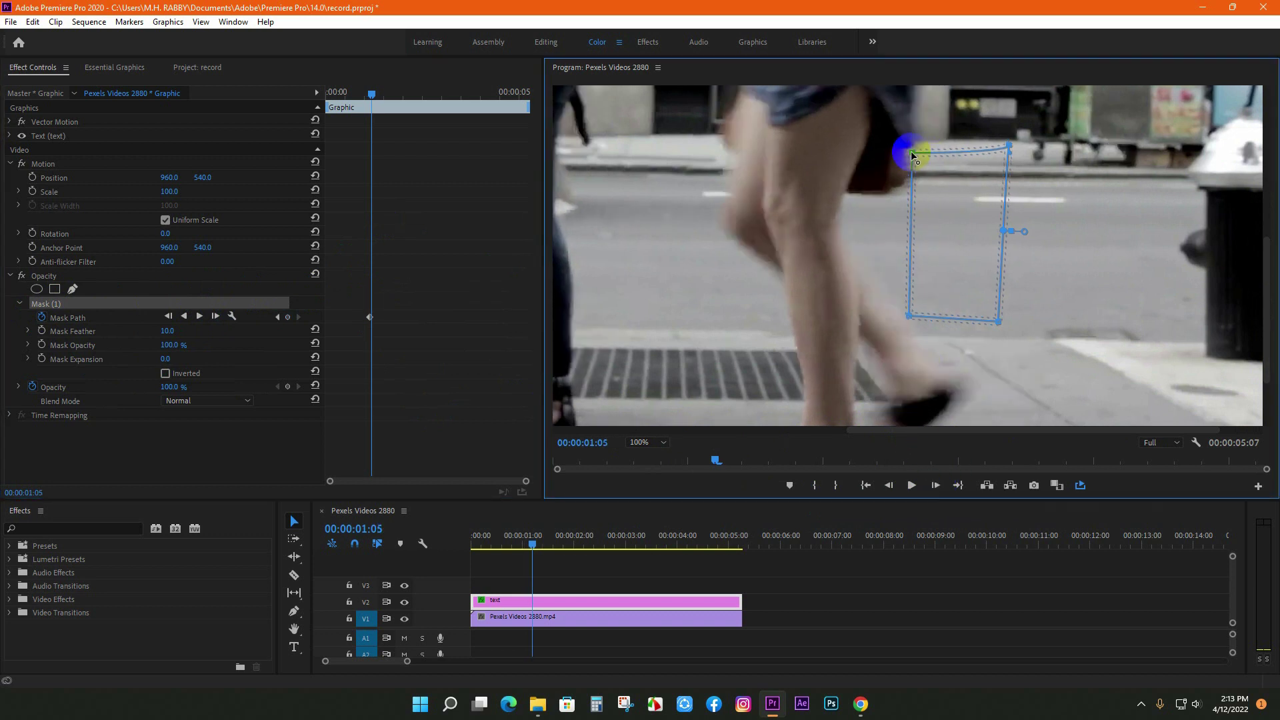
left_click(905, 151)
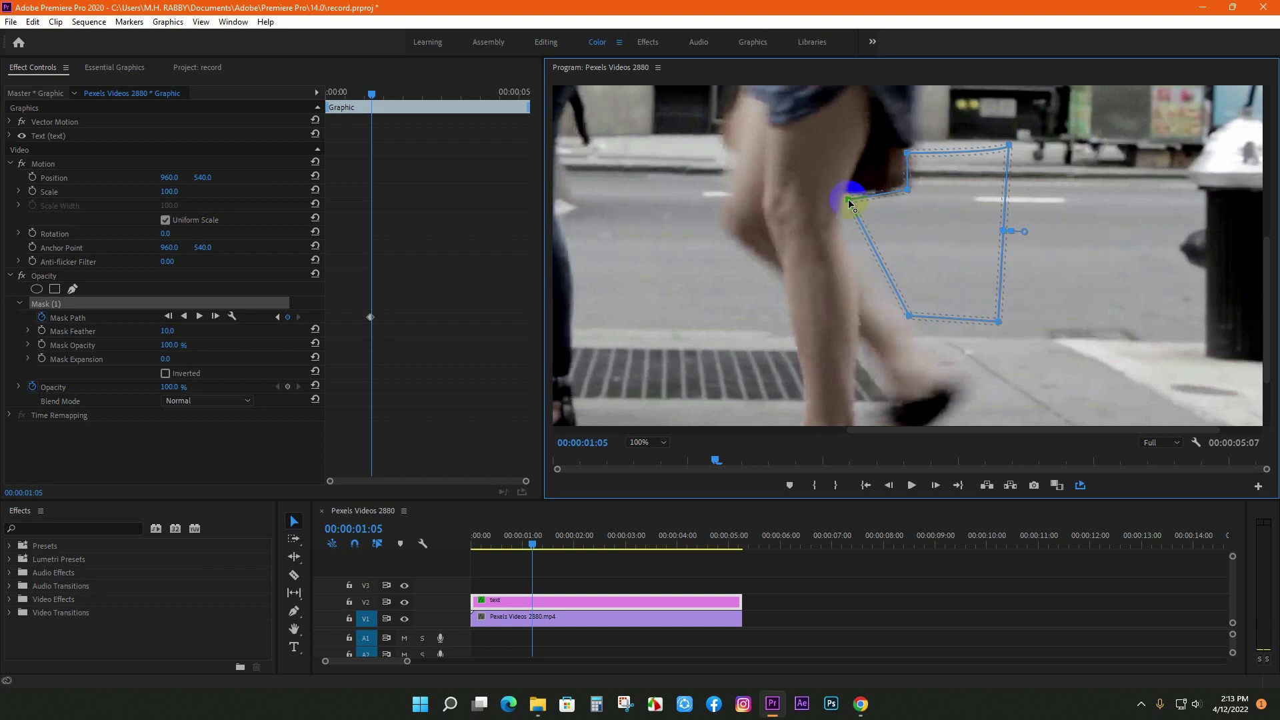
left_click(875, 195)
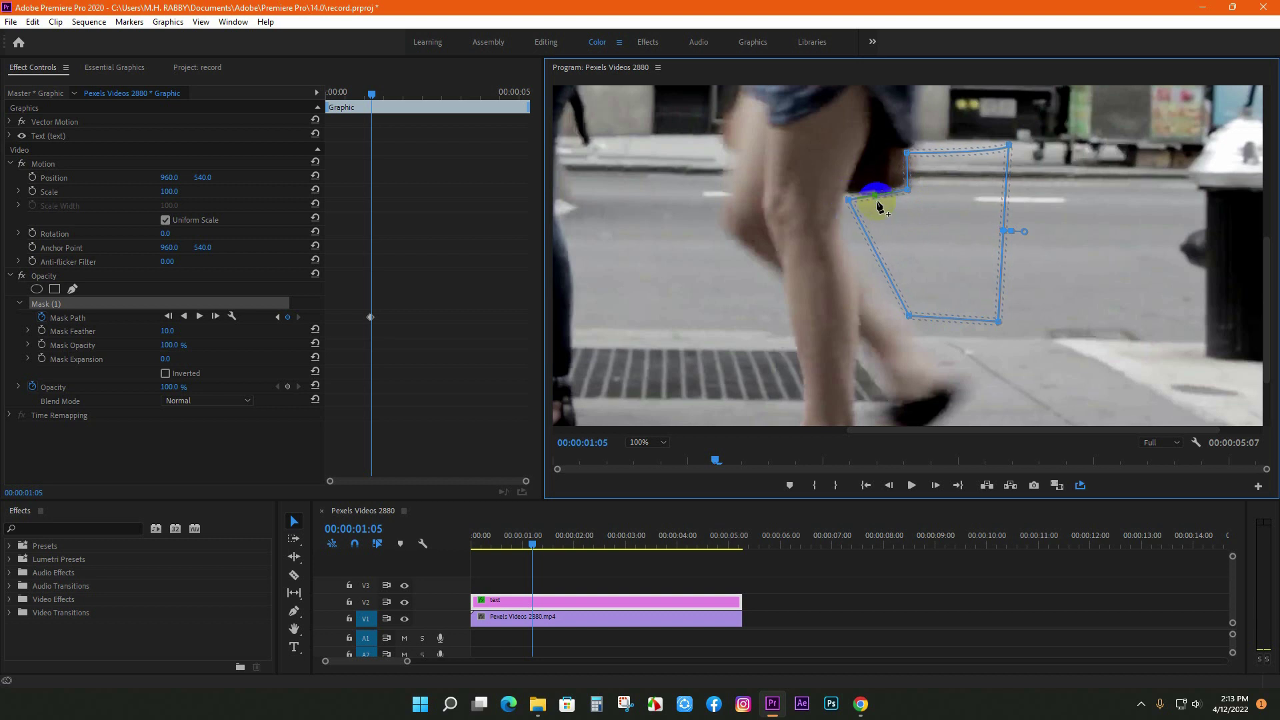
left_click_drag(878, 203, 878, 198)
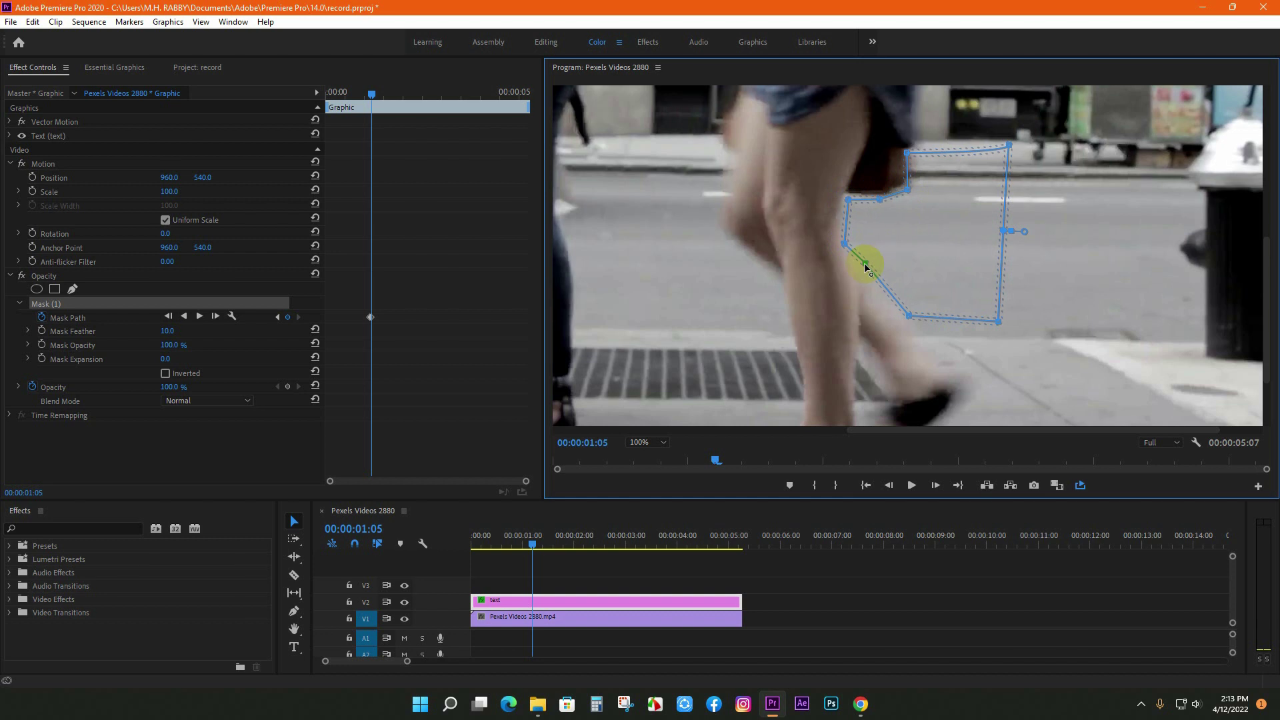
Keyframe the mask path at 00:00:01:06 and 00:00:01:07, moving its leading edge to follow the pedestrian's bag and leg.
left_click(934, 485)
left_click_drag(848, 199, 840, 195)
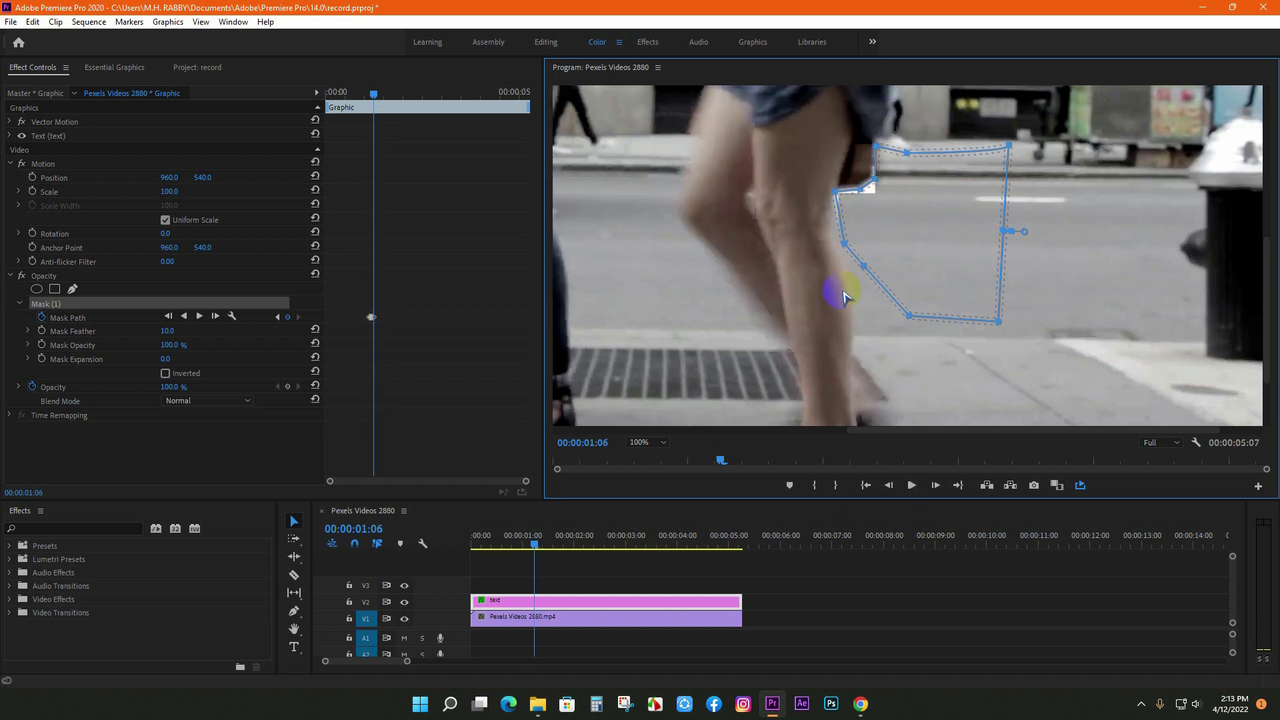
left_click_drag(844, 243, 839, 242)
left_click_drag(864, 265, 850, 275)
left_click(935, 486)
left_click_drag(874, 178, 847, 143)
At 00:00:01:08 and 00:00:01:09, extend the mask's leading edge toward the moving thigh and calf.
key("Right")
left_click_drag(834, 242, 824, 240)
left_click_drag(828, 195, 815, 186)
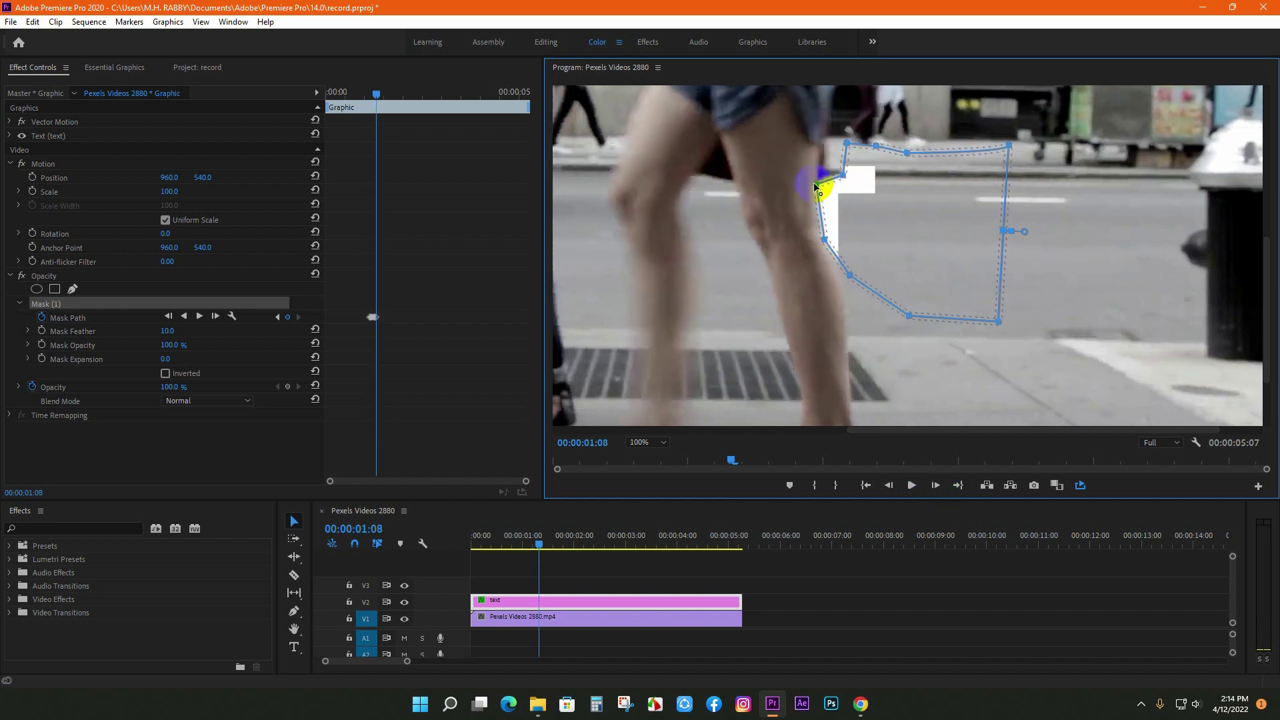
left_click(935, 486)
left_click_drag(850, 275, 844, 309)
left_click_drag(819, 140, 787, 138)
At 00:00:01:10 and 00:00:01:11, fit the mask edge along the back of the leg to uncover the final T.
left_click(935, 486)
left_click_drag(812, 192, 787, 197)
left_click_drag(843, 309, 838, 318)
left_click(934, 486)
left_click_drag(786, 138, 767, 136)
left_click_drag(787, 197, 806, 263)
left_click_drag(838, 318, 828, 329)
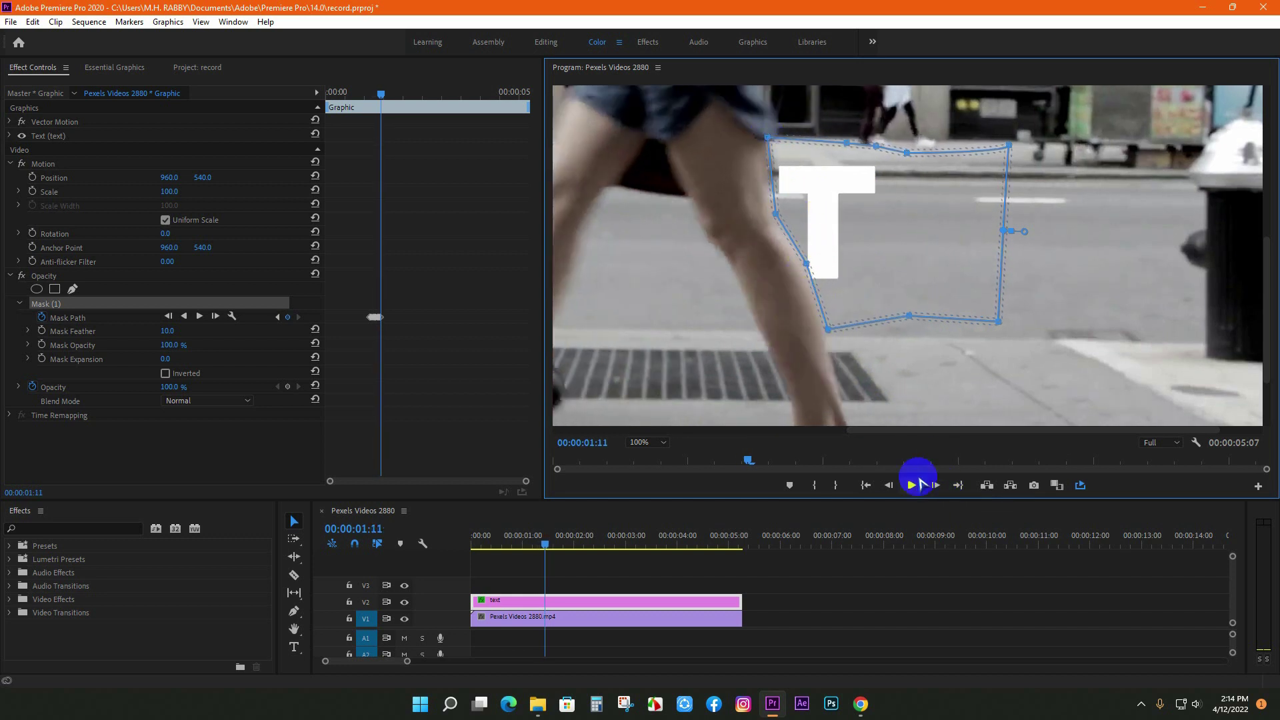
At 00:00:01:12, shift all the leading mask points to match the pedestrian's trailing leg.
left_click(934, 485)
left_click_drag(767, 136, 742, 135)
left_click_drag(760, 178, 746, 191)
left_click_drag(775, 213, 761, 226)
left_click_drag(806, 263, 791, 266)
left_click_drag(828, 329, 812, 327)
At 00:00:01:13, move the mask's leading corners to the leg so that part of the X is uncovered.
key("Right")
left_click_drag(742, 134, 710, 134)
left_click_drag(746, 192, 712, 190)
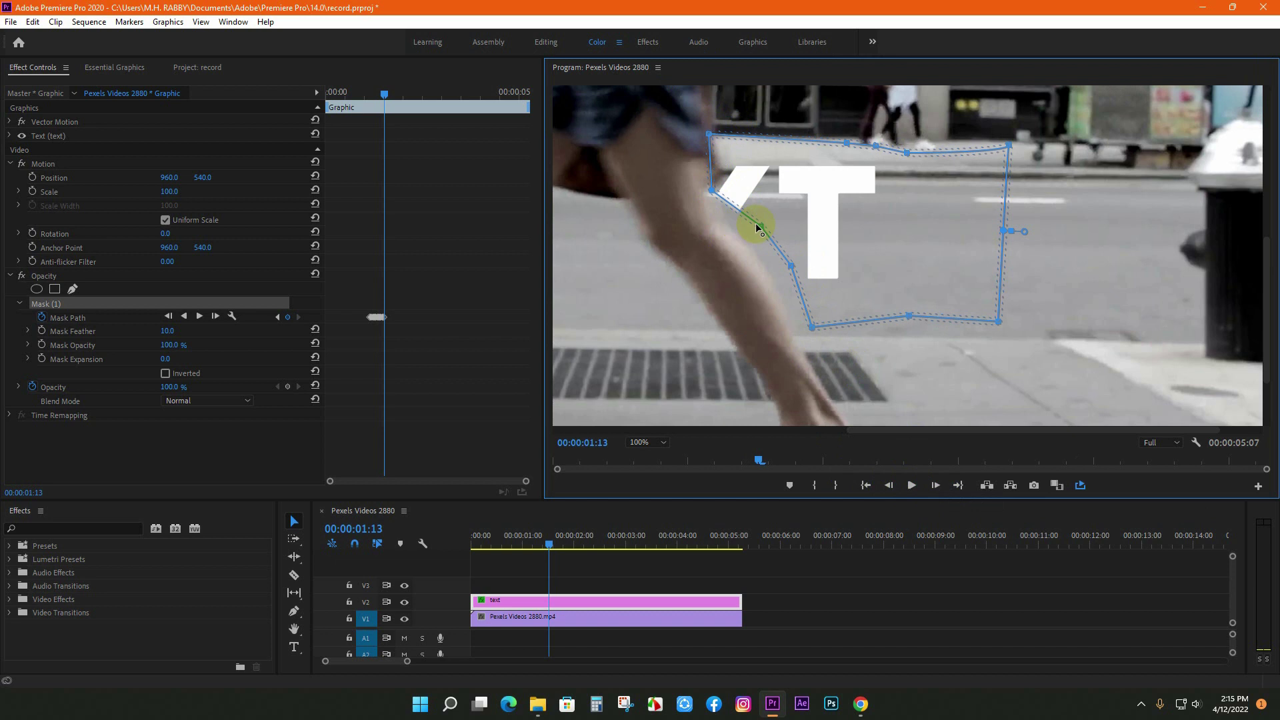
left_click_drag(812, 327, 791, 310)
At 00:00:01:14, move the five leading mask points along the thigh and calf to uncover most of the X.
left_click(935, 485)
left_click_drag(709, 134, 678, 134)
left_click_drag(712, 190, 686, 192)
left_click_drag(730, 224, 688, 223)
left_click_drag(759, 259, 728, 258)
left_click_drag(790, 310, 765, 312)
At 00:00:01:15, adjust the mask's leading edge to the thigh and calf beside the X.
left_click(933, 486)
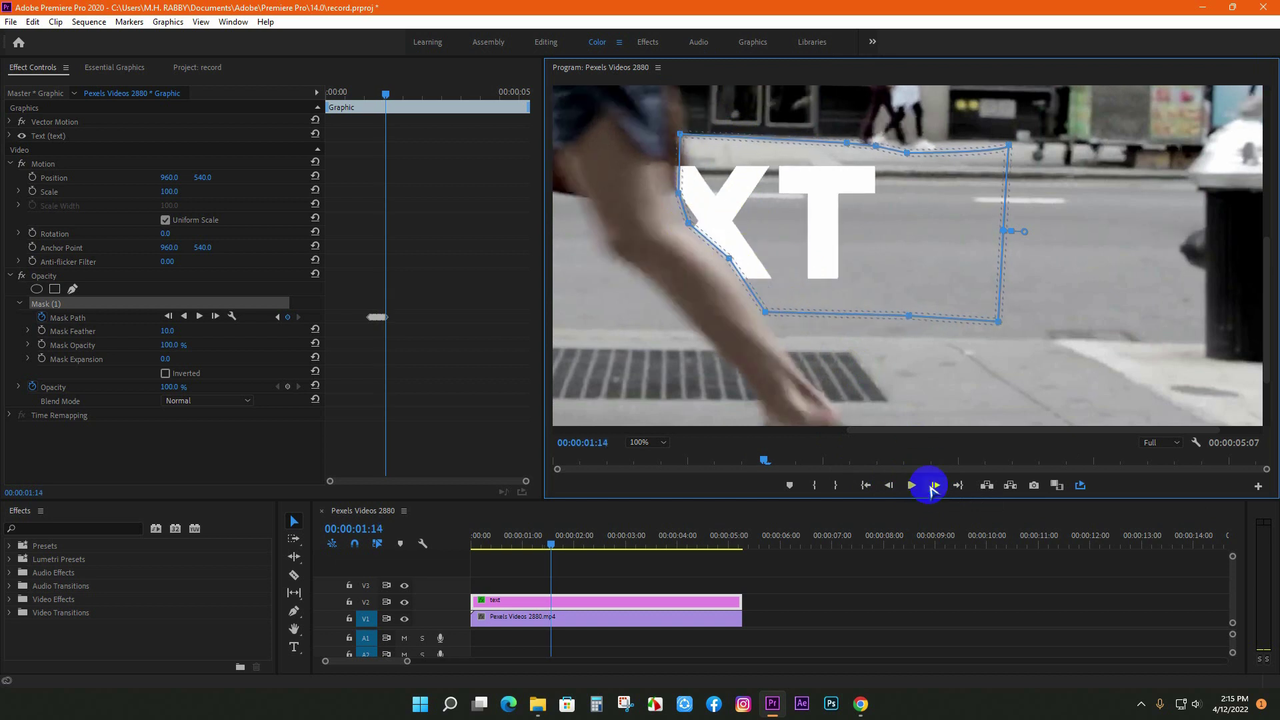
left_click_drag(677, 192, 646, 180)
left_click_drag(688, 224, 656, 238)
left_click_drag(728, 258, 753, 328)
At 00:00:01:16, reshape the mask's leading edge below the bag and along the trailing leg to uncover the E.
left_click(933, 486)
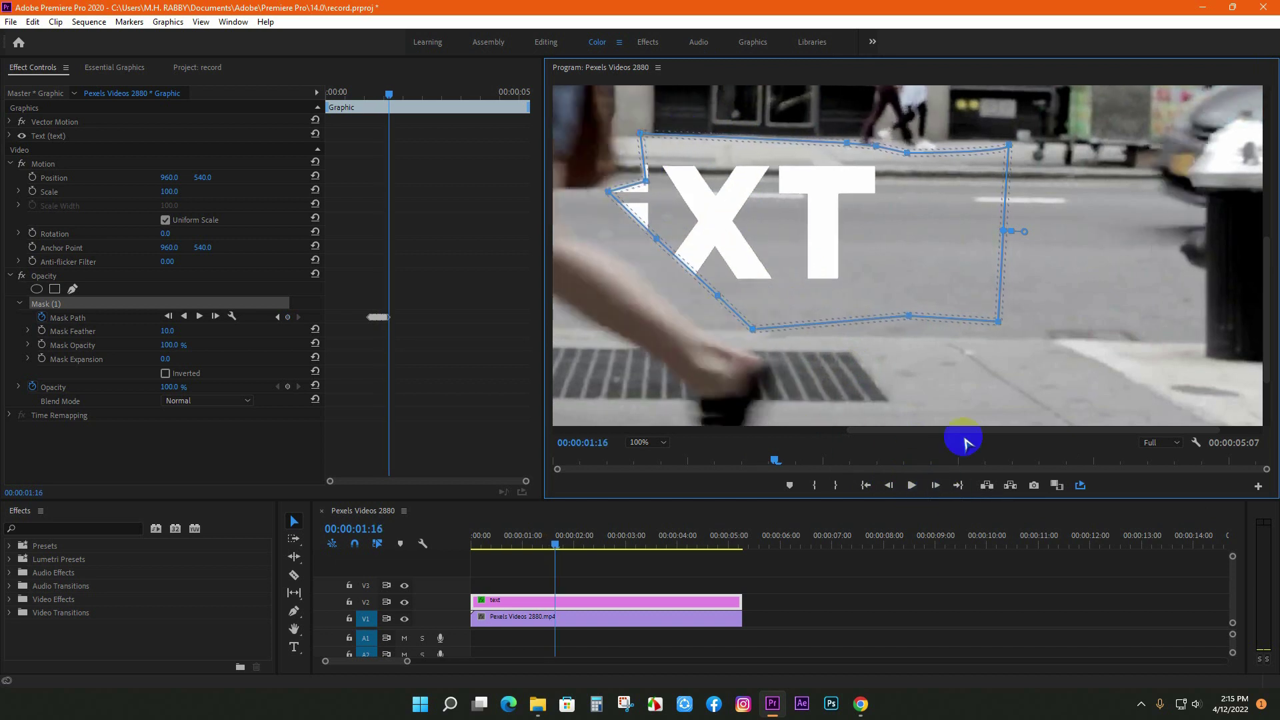
left_click_drag(964, 430, 868, 430)
left_click_drag(784, 199, 724, 192)
left_click_drag(826, 182, 746, 182)
left_click_drag(821, 133, 795, 126)
left_click_drag(837, 238, 750, 234)
left_click_drag(898, 296, 827, 284)
left_click_drag(934, 329, 862, 307)
At 00:00:01:17, extend the mask below the bag and add lower edge points to uncover part of the first T.
left_click(935, 485)
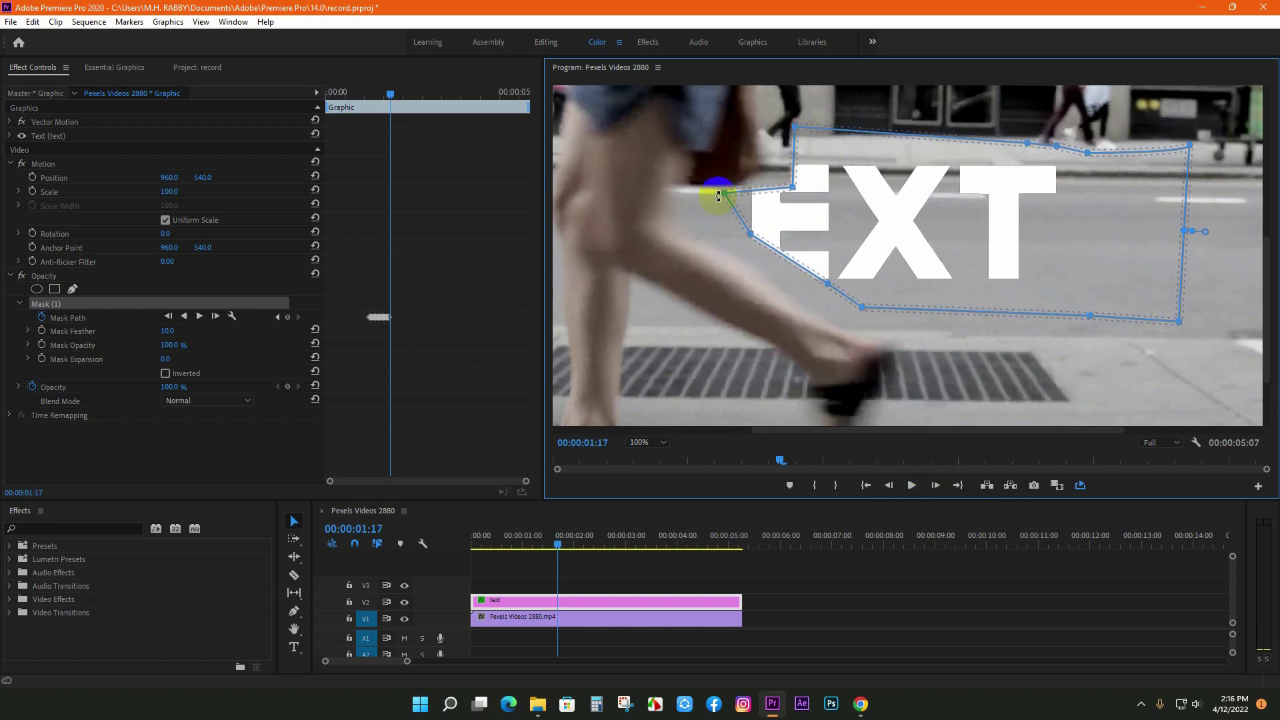
left_click_drag(723, 192, 664, 187)
left_click_drag(768, 159, 761, 135)
left_click_drag(749, 234, 670, 224)
left_click_drag(769, 265, 798, 297)
left_click_drag(828, 284, 824, 303)
At 00:00:01:18, move the mask's leading points past the first T, following the bag and the lower leg.
left_click(936, 486)
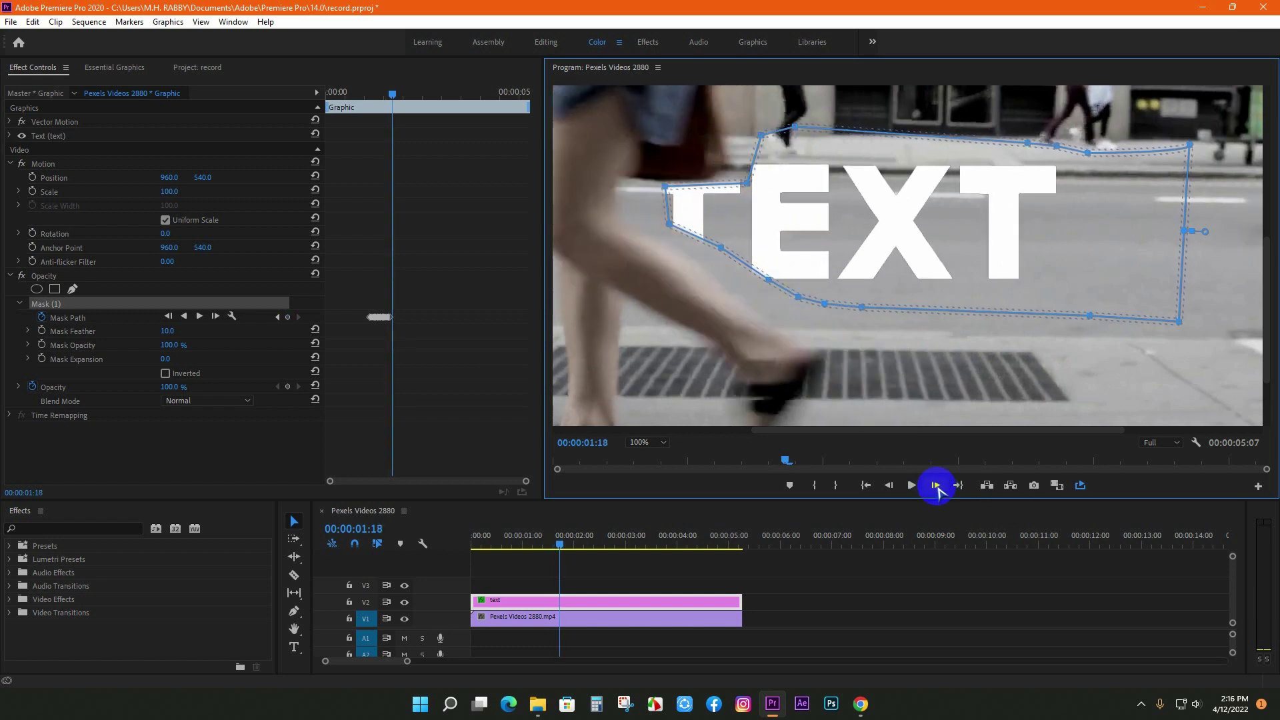
left_click_drag(664, 187, 618, 179)
left_click_drag(746, 181, 692, 161)
left_click_drag(761, 135, 729, 152)
left_click_drag(669, 224, 621, 219)
left_click_drag(721, 248, 708, 265)
left_click_drag(769, 279, 752, 301)
At 00:00:01:19 and 00:00:01:20, widen the mask around the first T's outer side and lower corner.
left_click(935, 485)
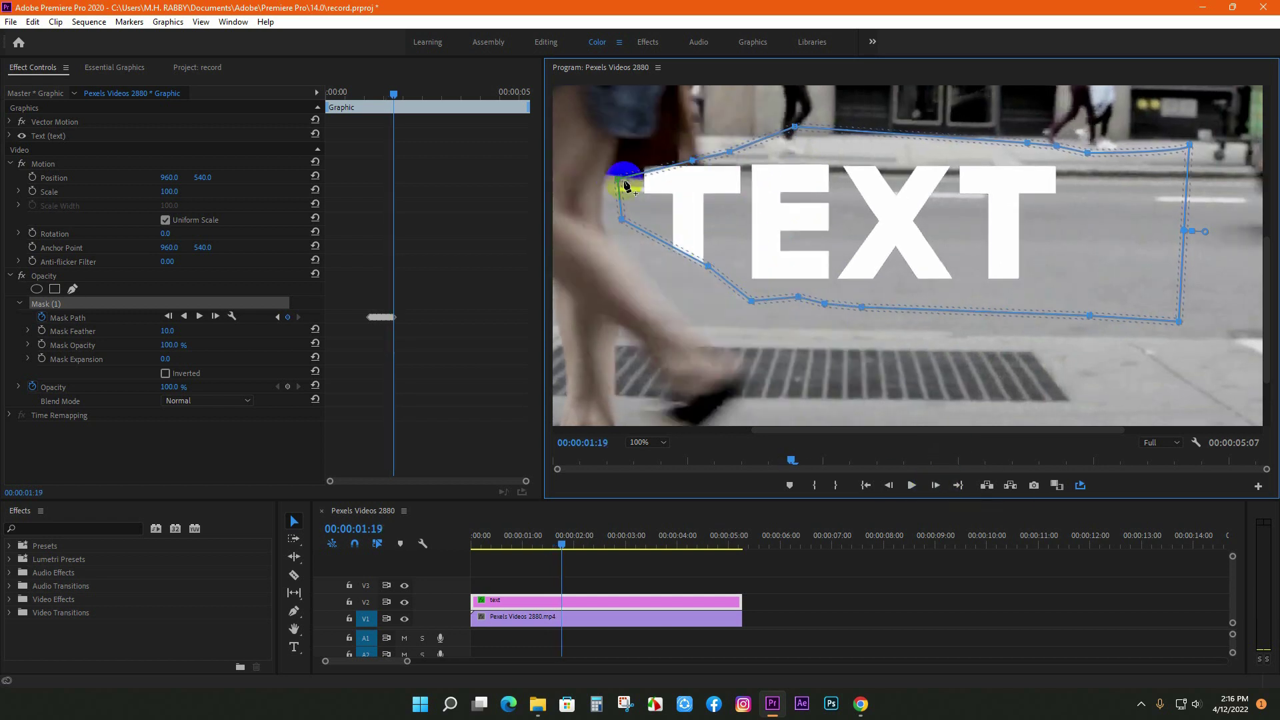
left_click_drag(621, 220, 603, 222)
left_click_drag(708, 266, 639, 261)
left_click_drag(696, 281, 666, 290)
left_click(935, 486)
left_click_drag(661, 178, 596, 172)
left_click_drag(666, 289, 654, 302)
At 00:00:01:23, expand the mask's upper and lower edges to leave clear space around the whole word TEXT.
left_click(936, 485)
left_click(935, 485)
left_click(935, 486)
left_click_drag(656, 172, 619, 134)
left_click_drag(661, 165, 654, 115)
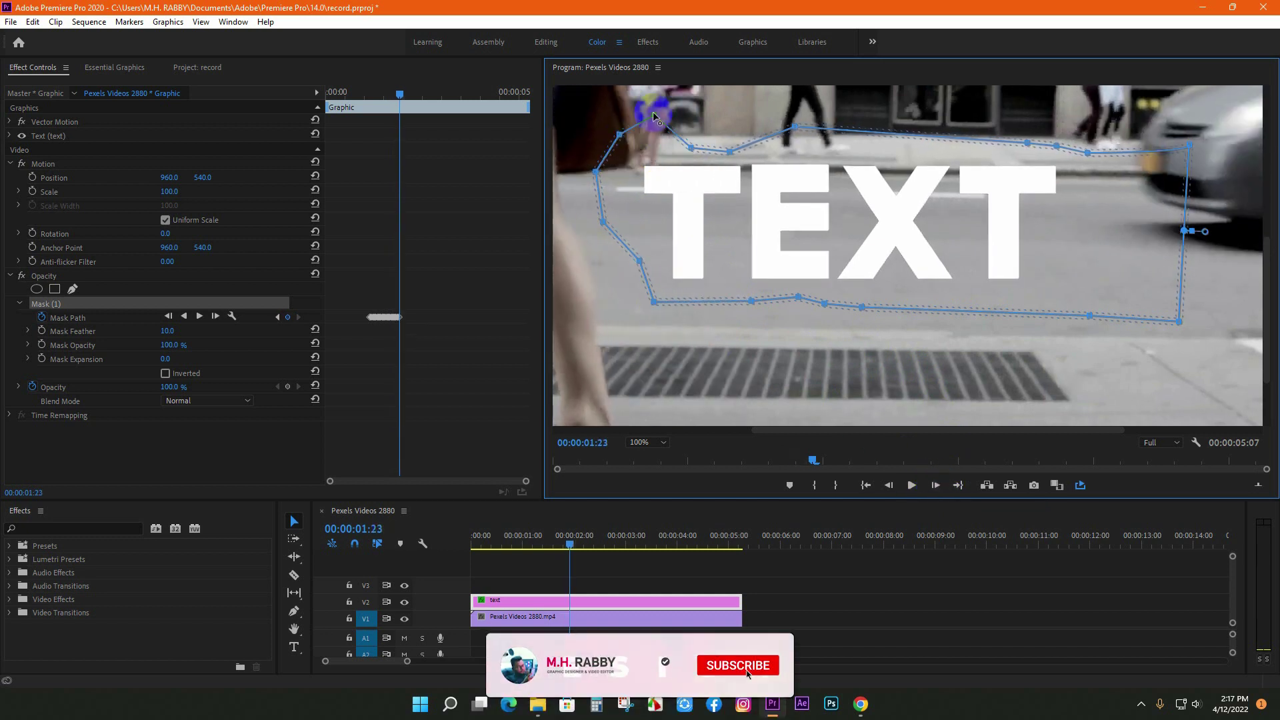
left_click_drag(729, 152, 748, 99)
left_click_drag(797, 297, 826, 317)
Fit the preview to the frame, deselect the clip, and play the text reveal from 00:00:00:13.
left_click(644, 442)
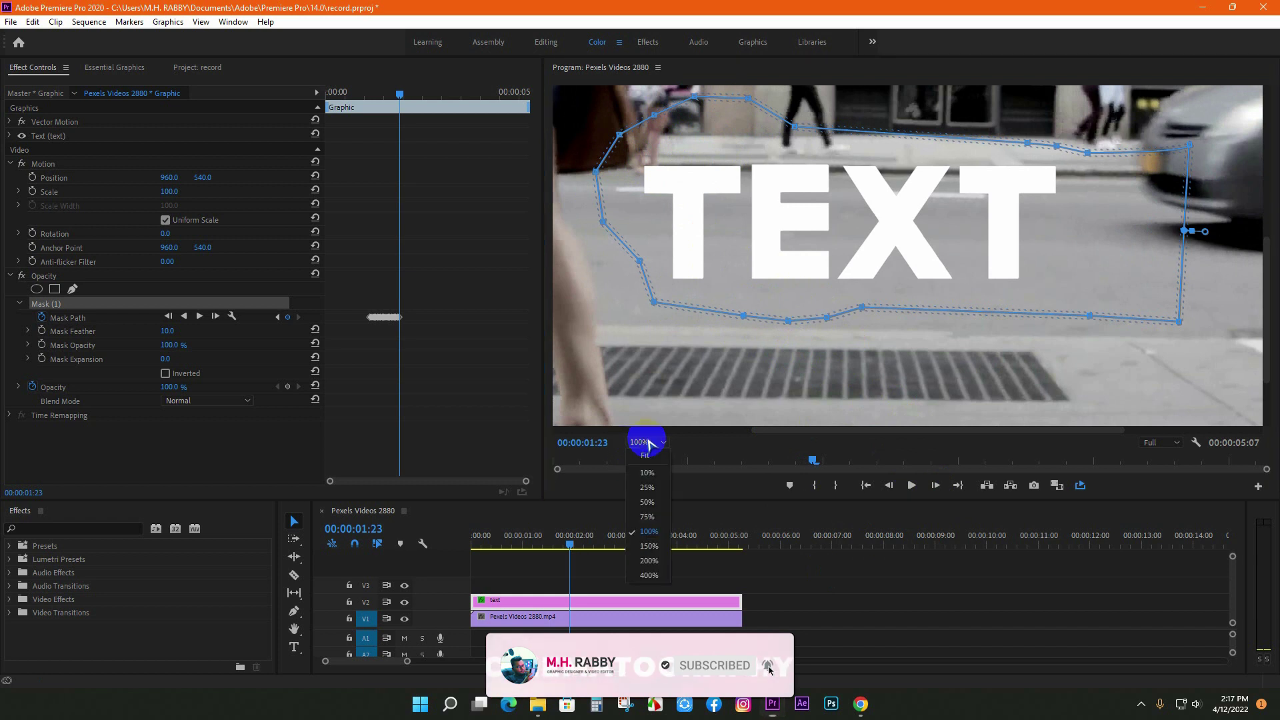
left_click(645, 455)
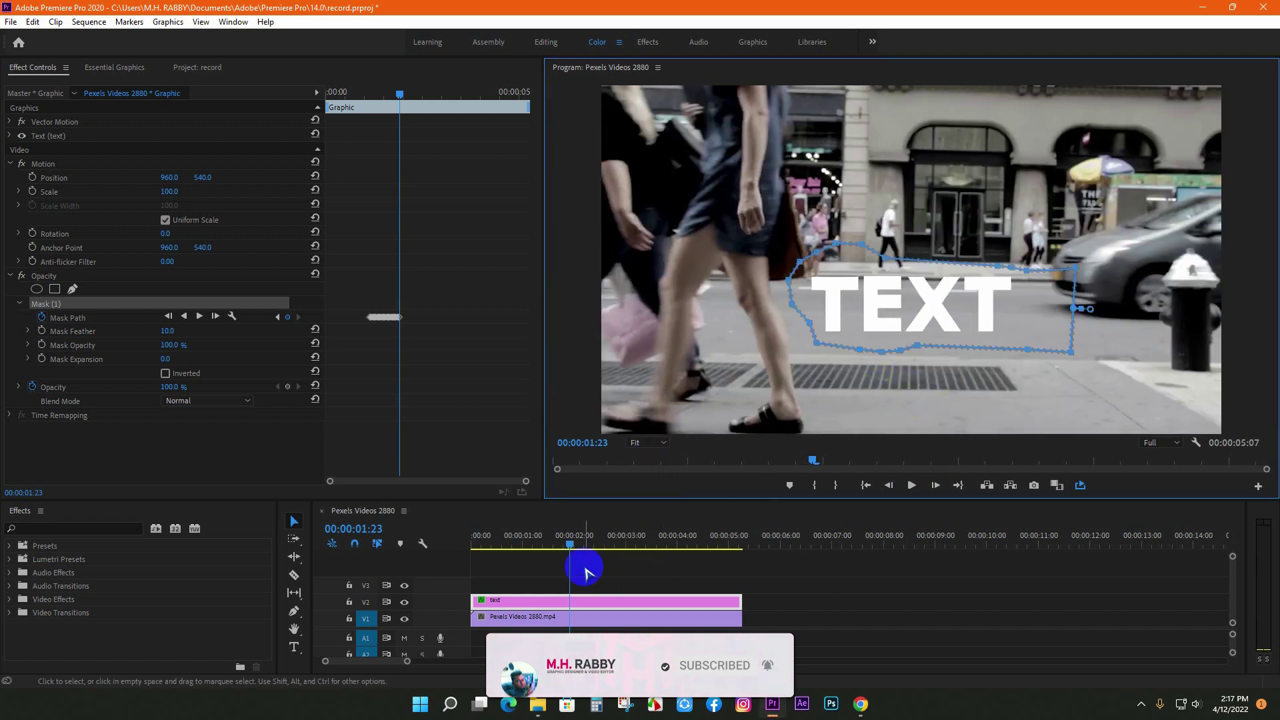
left_click_drag(567, 543, 508, 546)
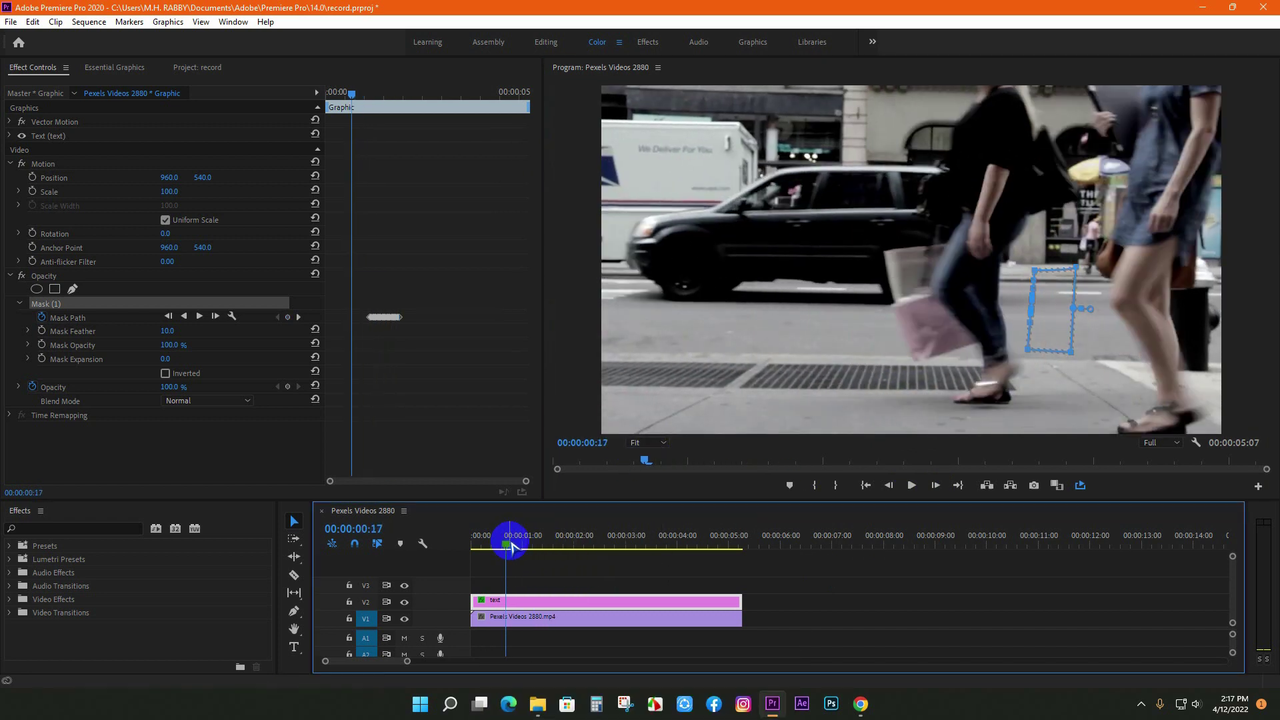
left_click(532, 572)
left_click(499, 540)
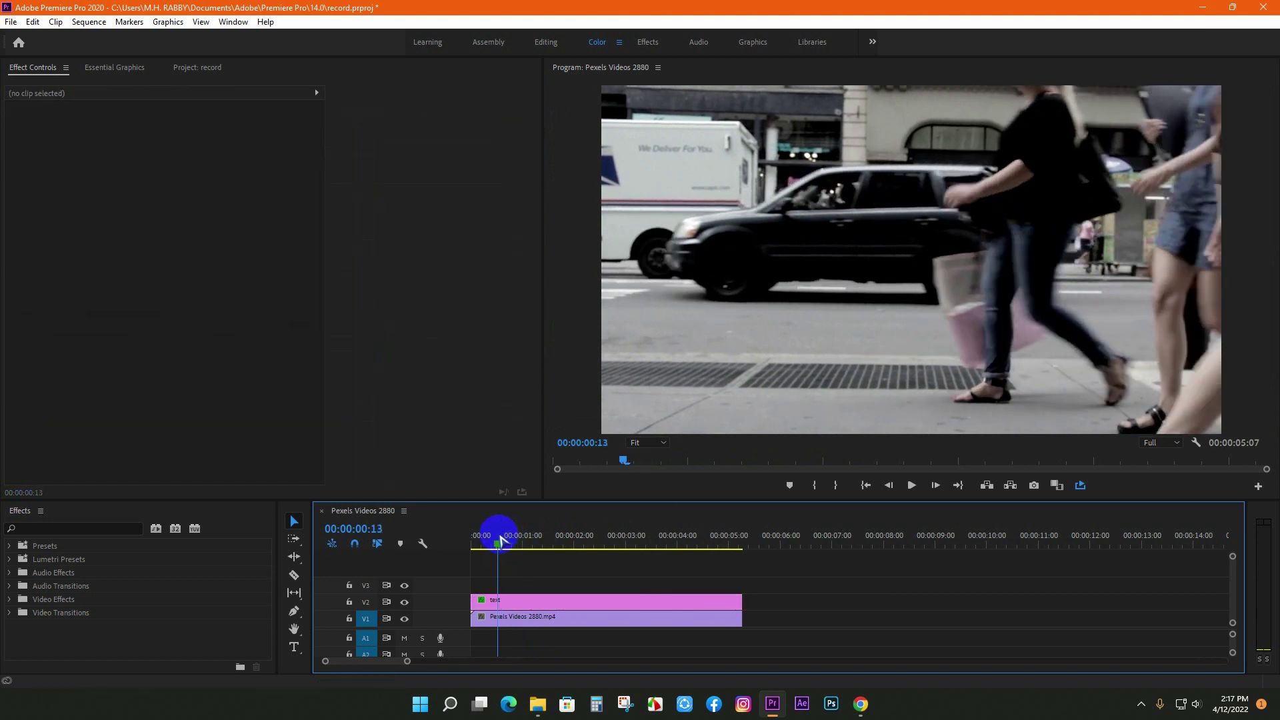
key("space")
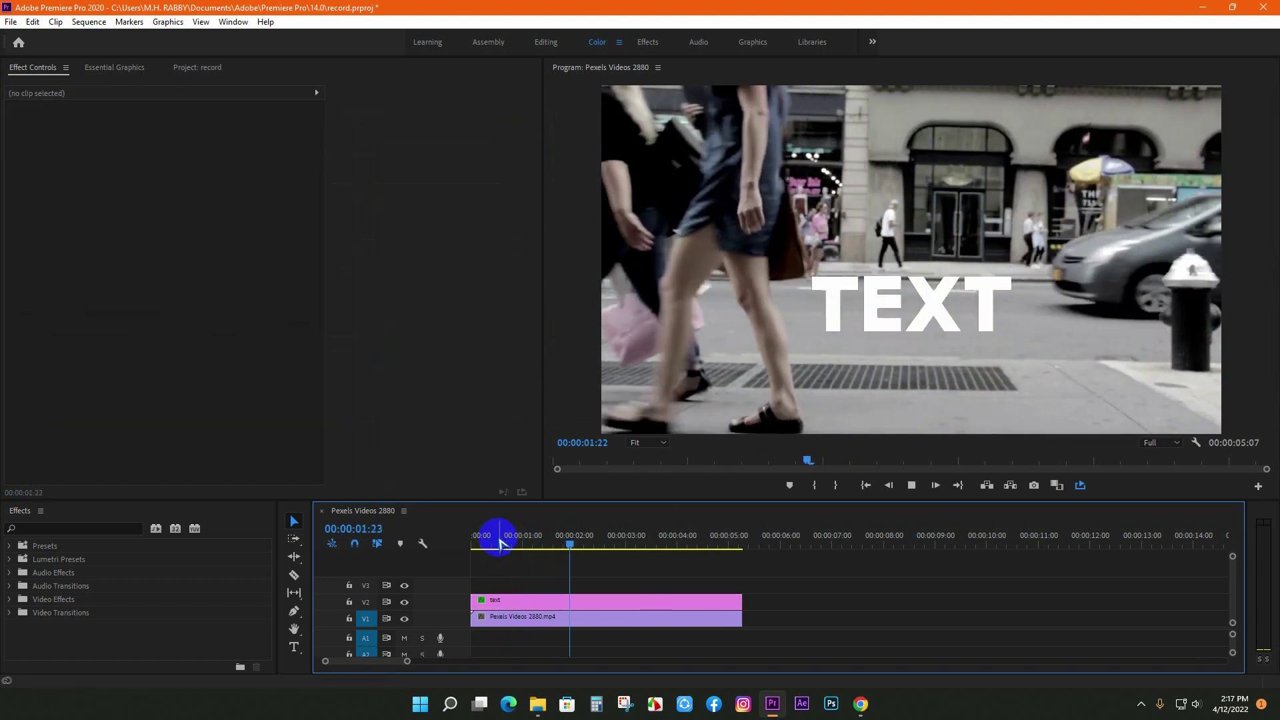
key("space")
left_click(550, 546)
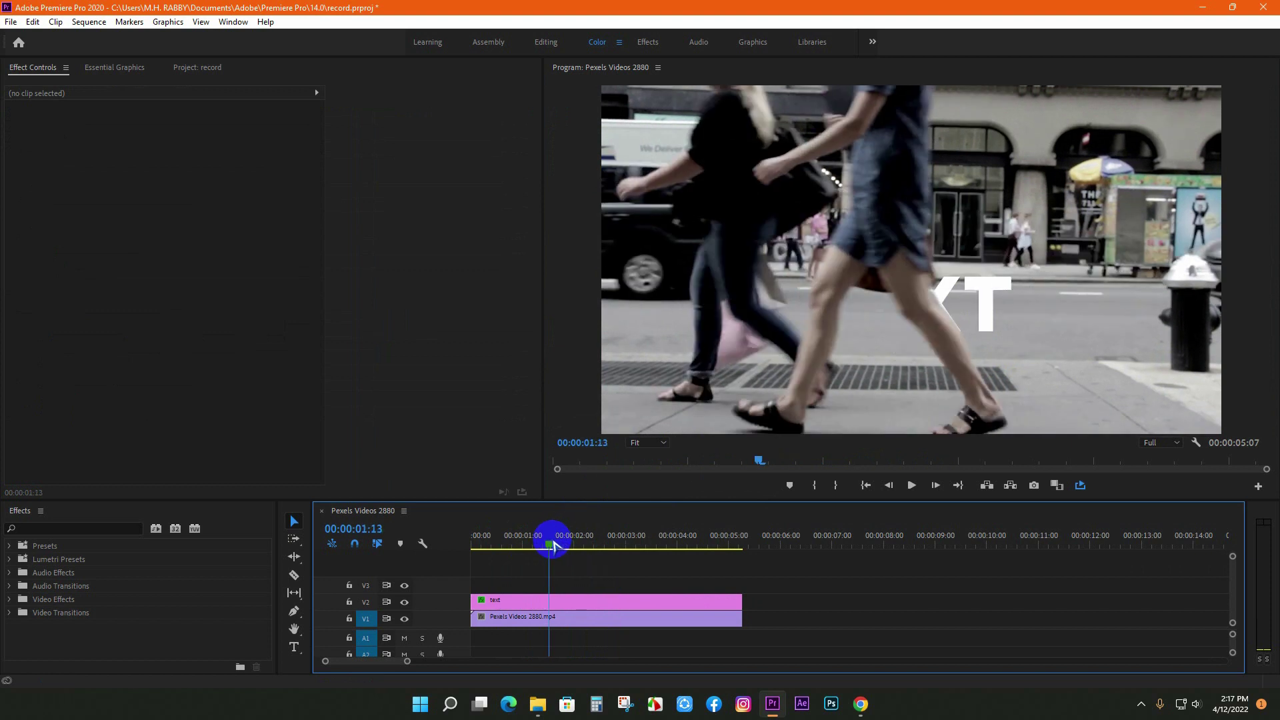
mouse_move(552, 546)
left_mouse_down()
mouse_move(518, 549)
mouse_move(559, 559)
left_mouse_up()
Examine the text clip's mask path keyframes and play the reveal from 00:00:01:15.
left_click(501, 598)
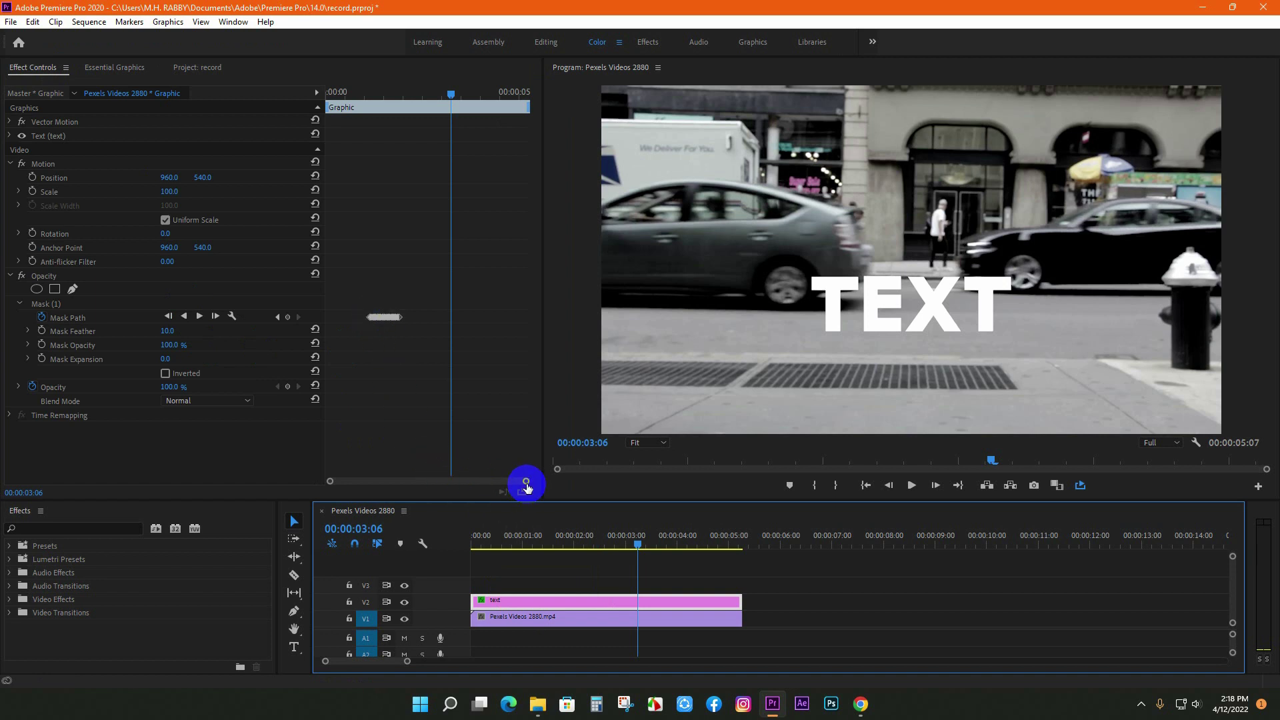
left_click_drag(526, 481, 440, 308)
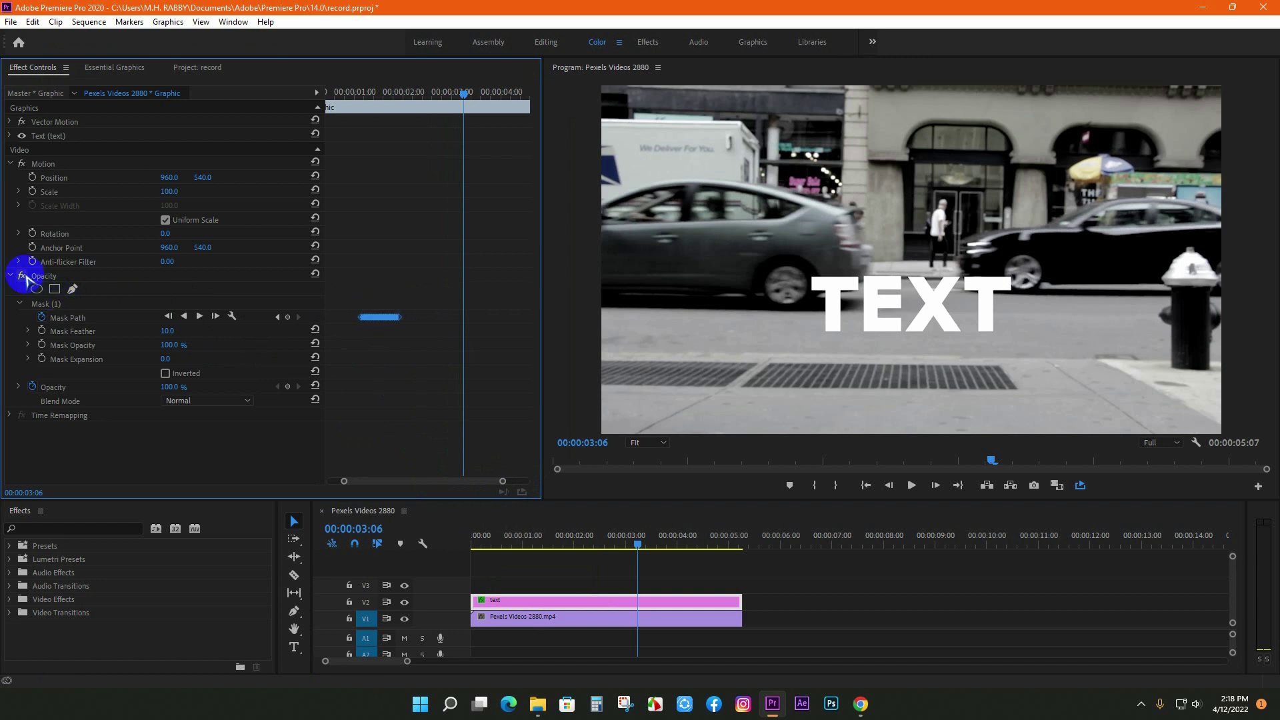
left_click_drag(568, 542, 557, 538)
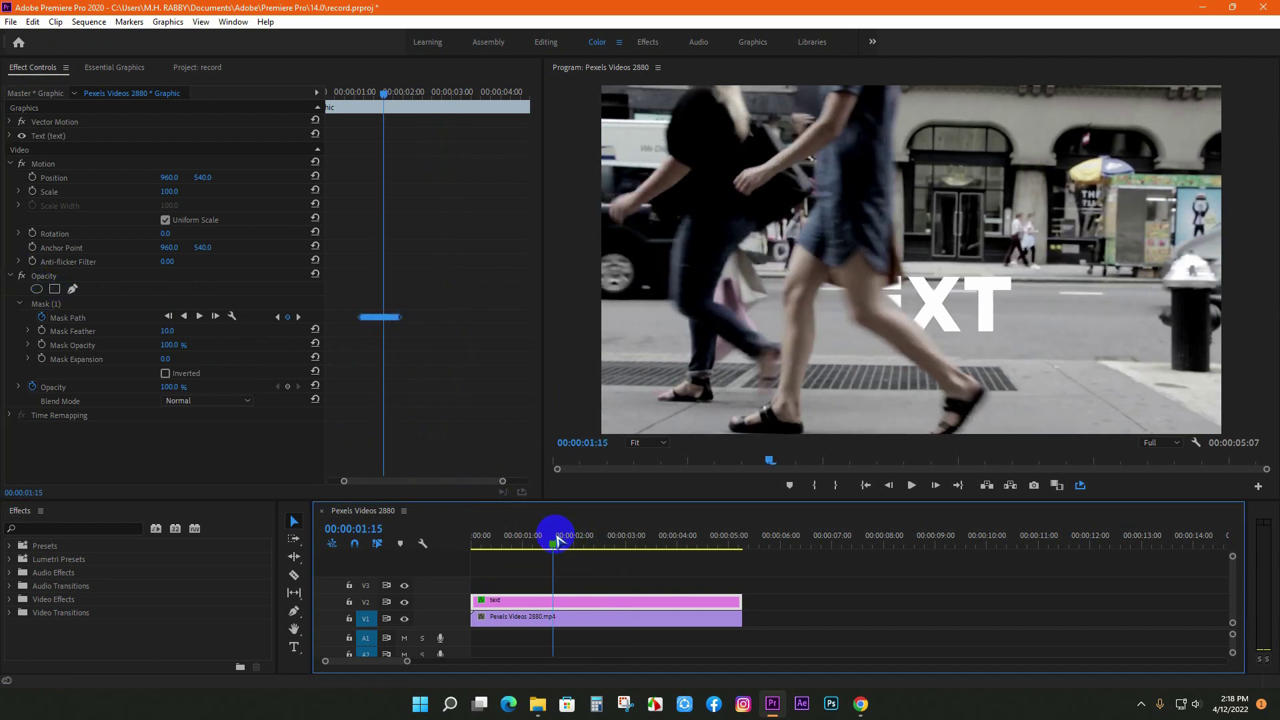
left_click(196, 336)
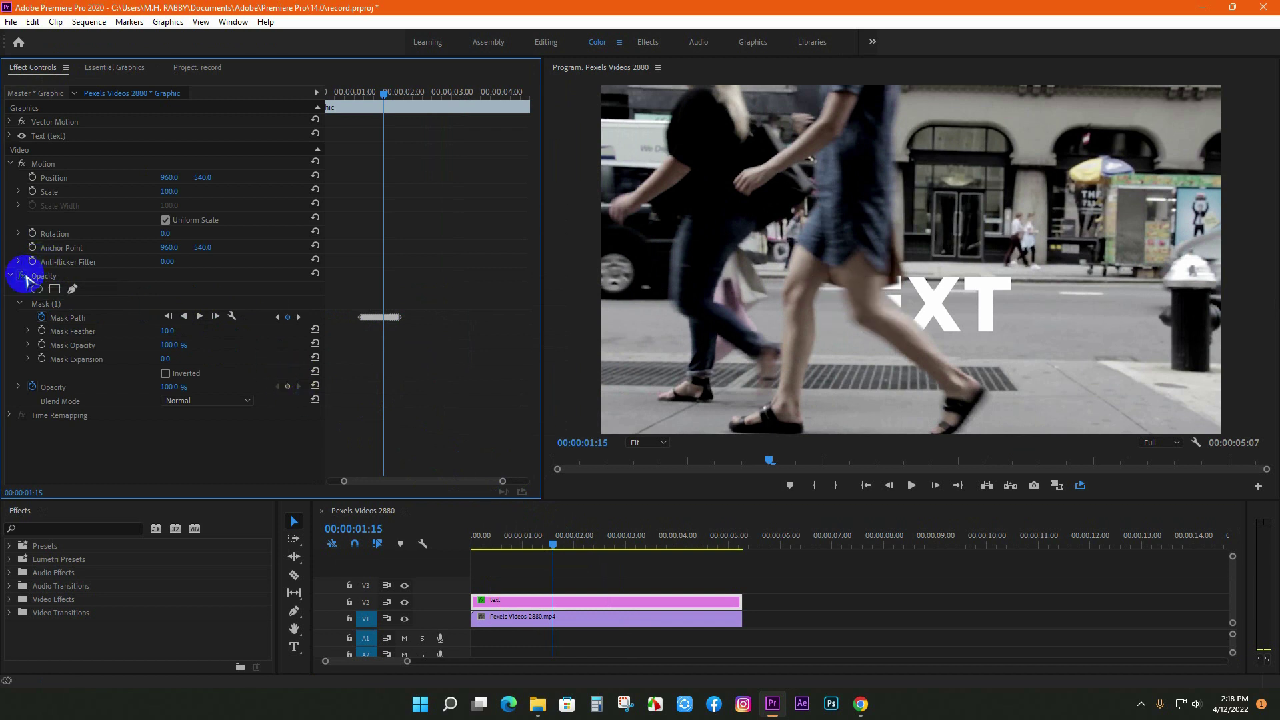
key("space")
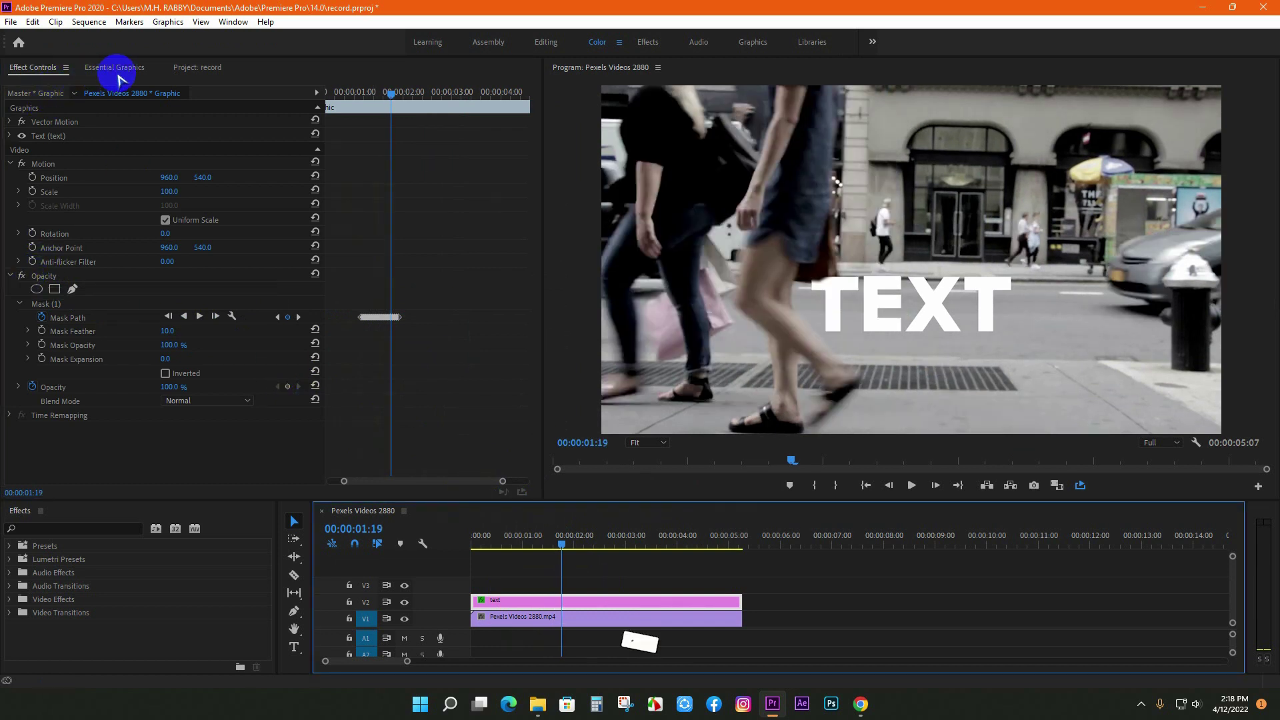
Place production ID_4684305.mp4 on track V1 after the street clip, starting at about 6 seconds, and preview its footage.
left_click(190, 67)
left_click_drag(75, 160, 786, 619)
left_click_drag(809, 543, 905, 582)
key("space")
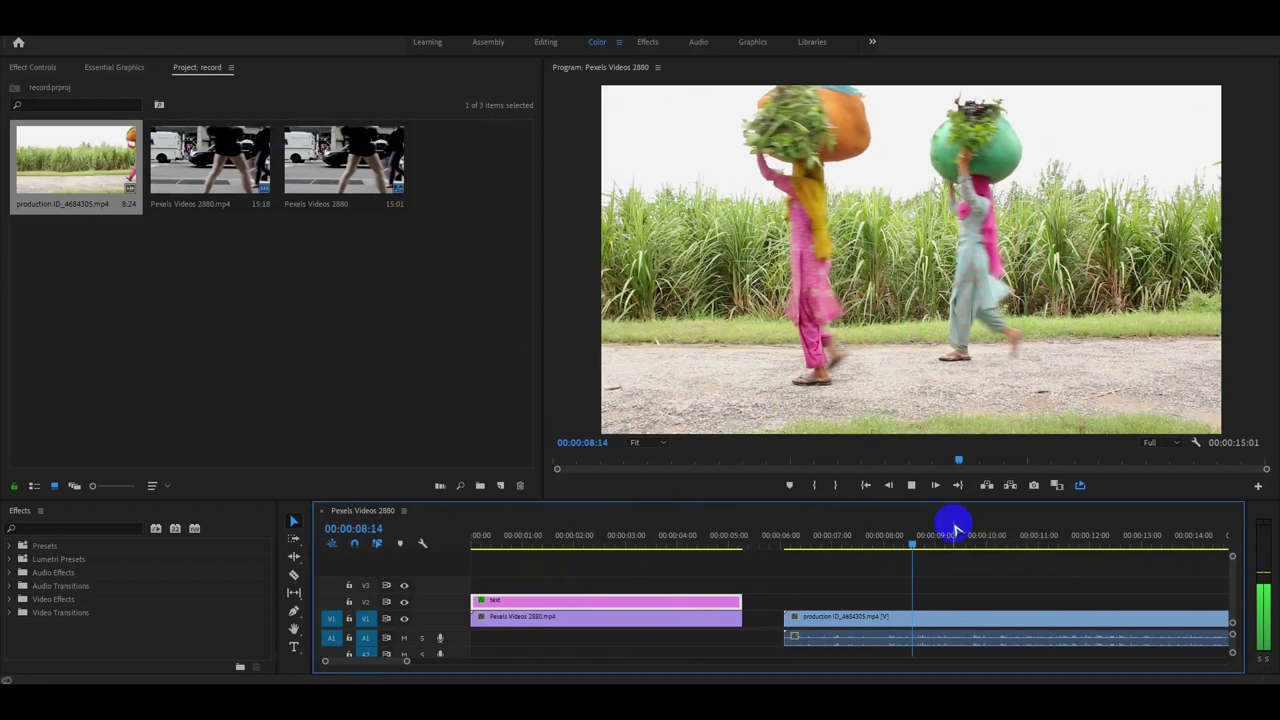
key("minus")
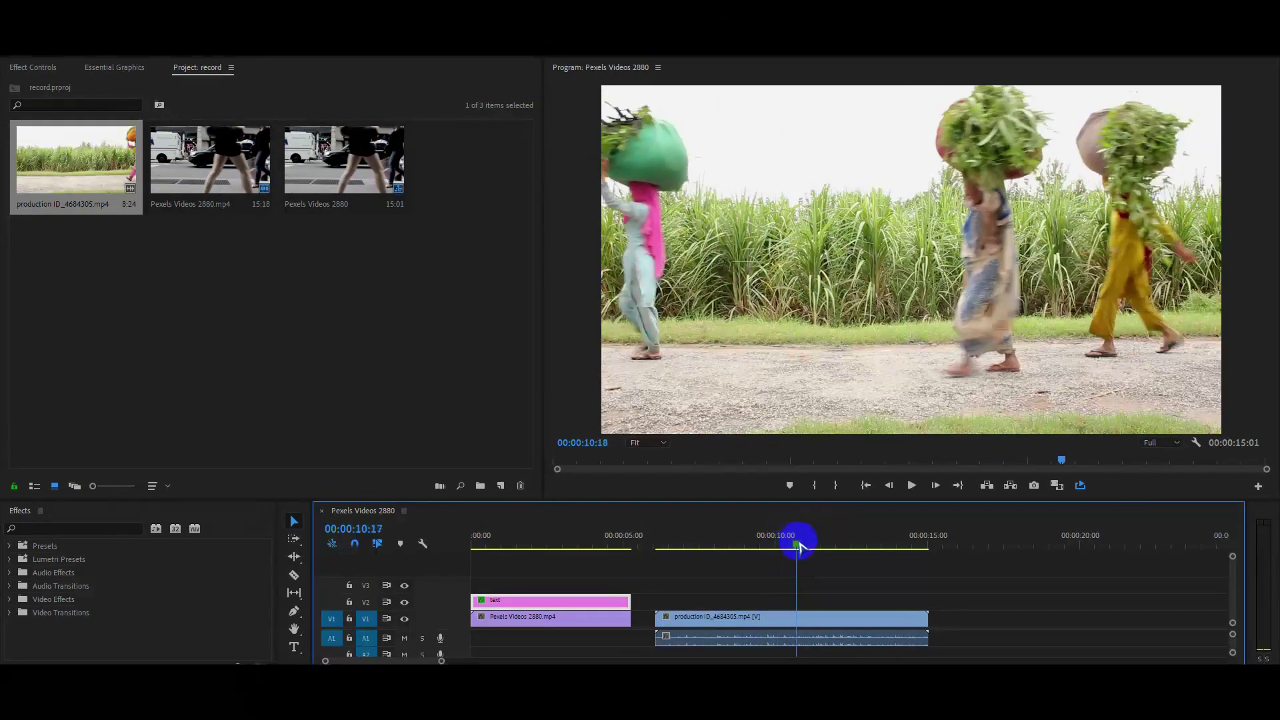